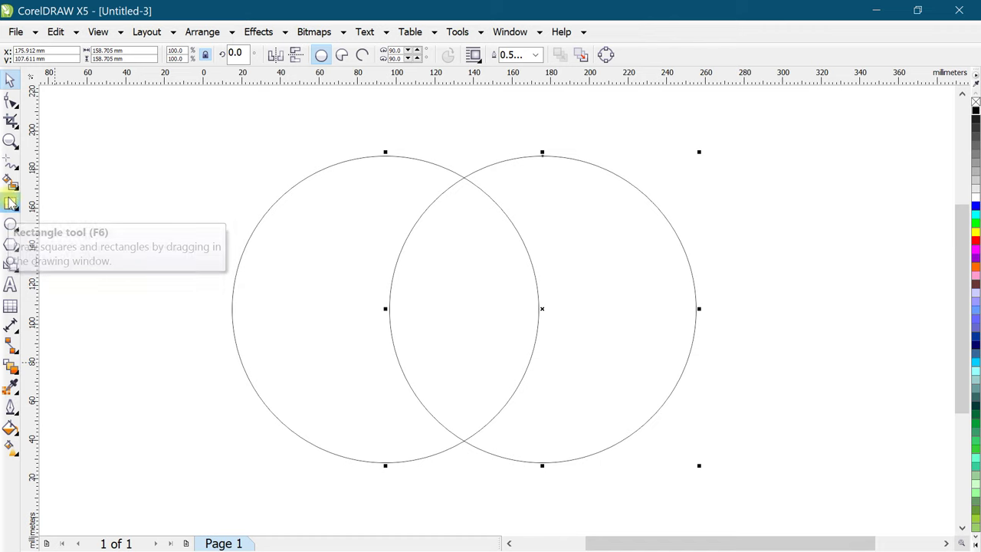
Create a leaf shape from the overlap of the two circles with Smart Fill and delete both circles.
left_click(11, 182)
left_click(447, 326)
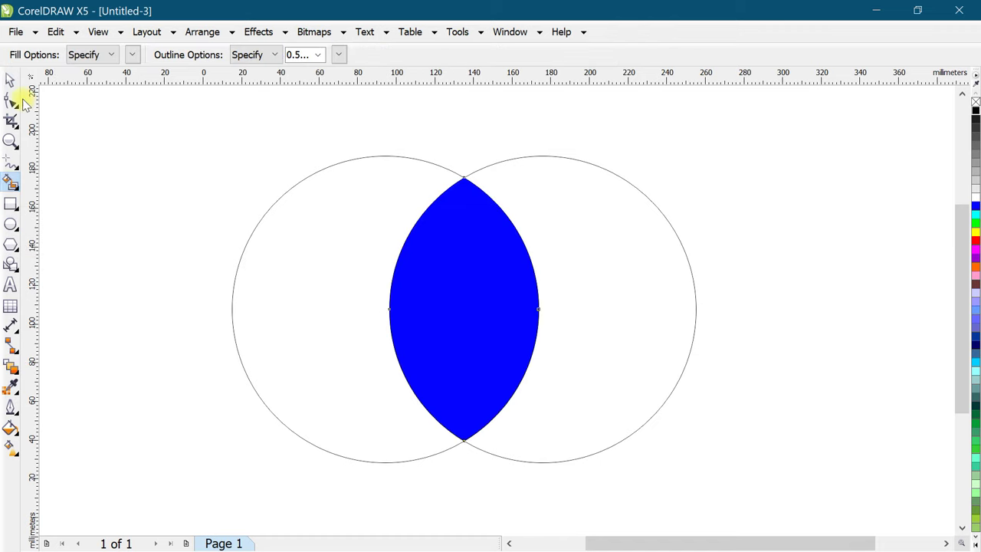
left_click(8, 82)
left_click(254, 261)
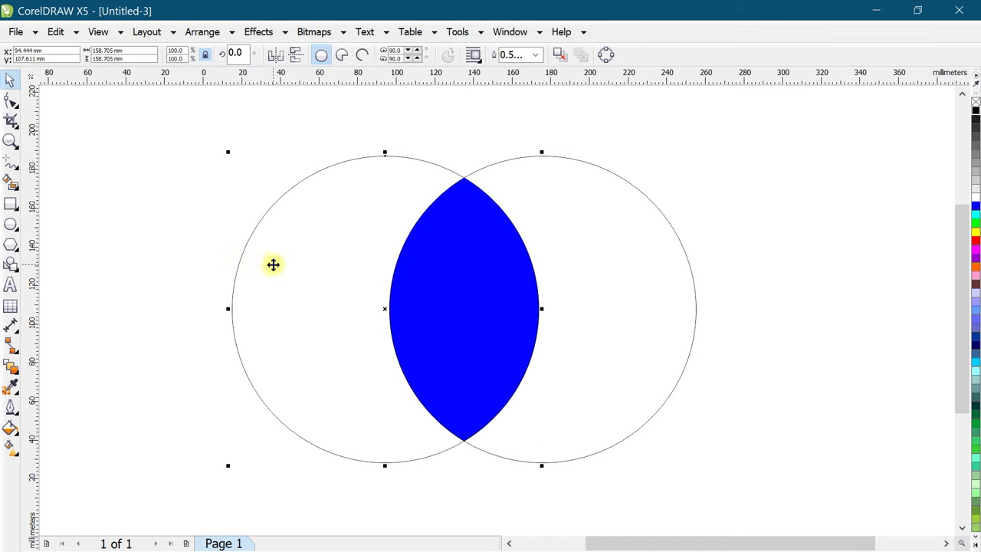
key("Delete")
left_click(580, 265)
key("Delete")
Move the leaf shape slightly to the left and fill it with yellow.
left_click(496, 301)
left_click_drag(496, 300, 473, 298)
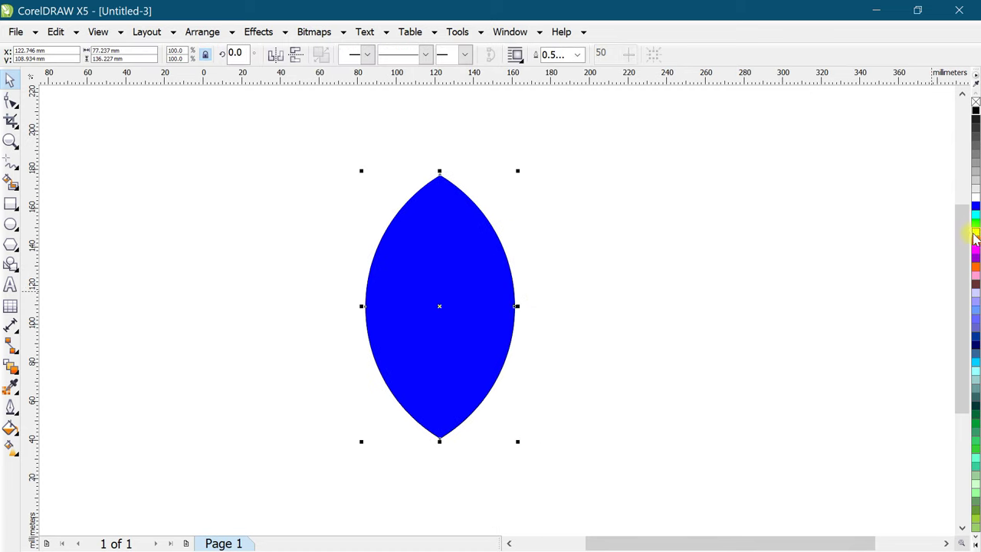
left_click(974, 230)
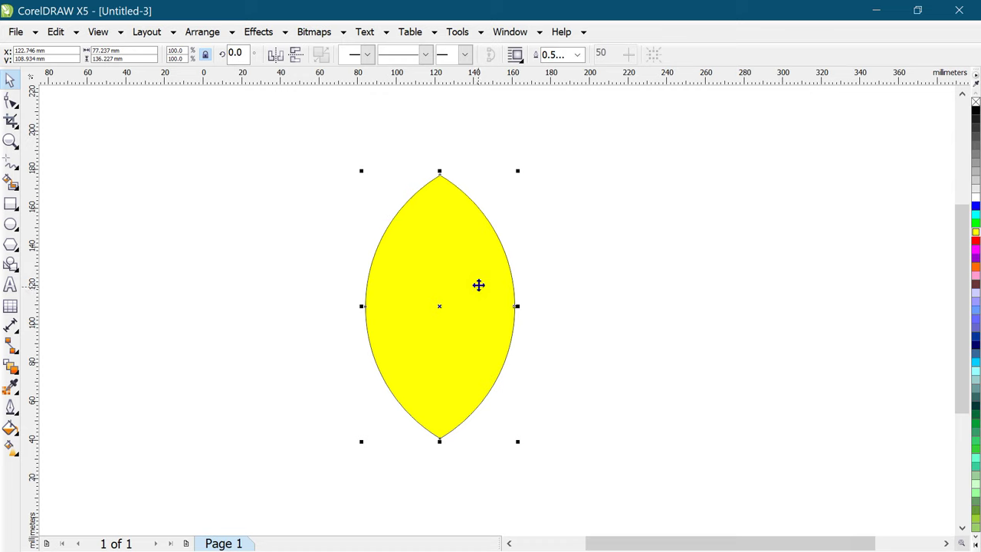
Apply a vertical linear gradient to the leaf with Interactive Fill, from yellow at its upper tip to black at its lower tip.
left_click(10, 451)
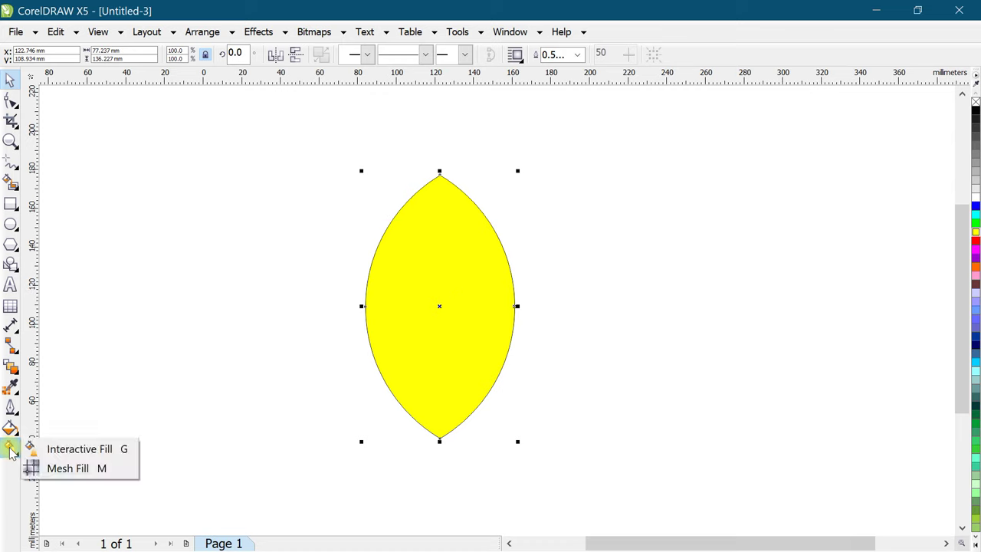
left_click(71, 451)
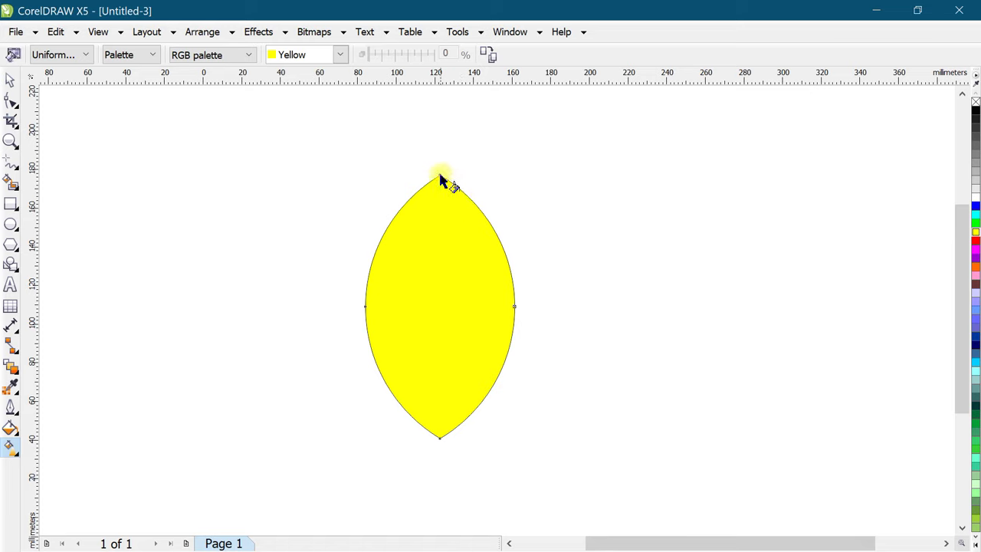
left_click_drag(440, 178, 464, 359)
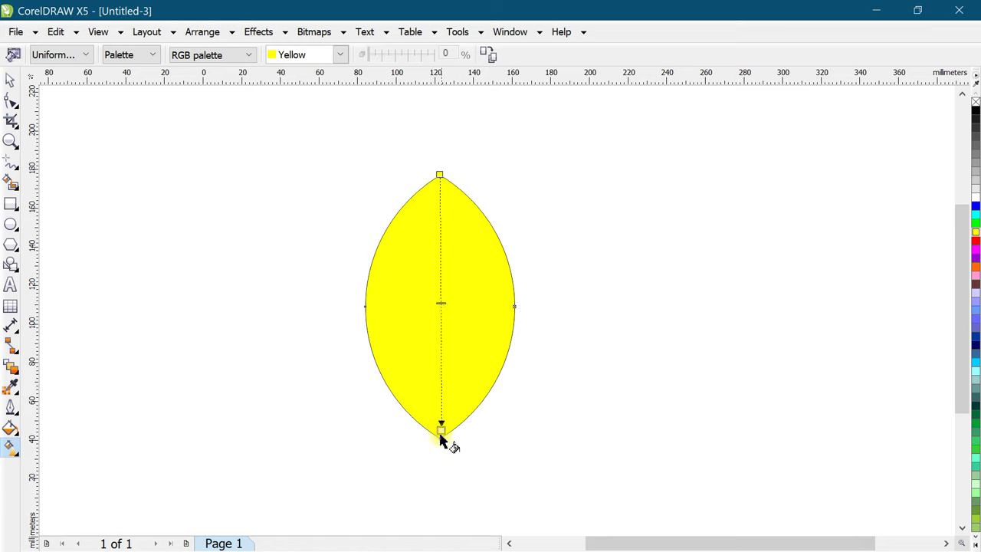
left_click_drag(439, 442, 439, 437)
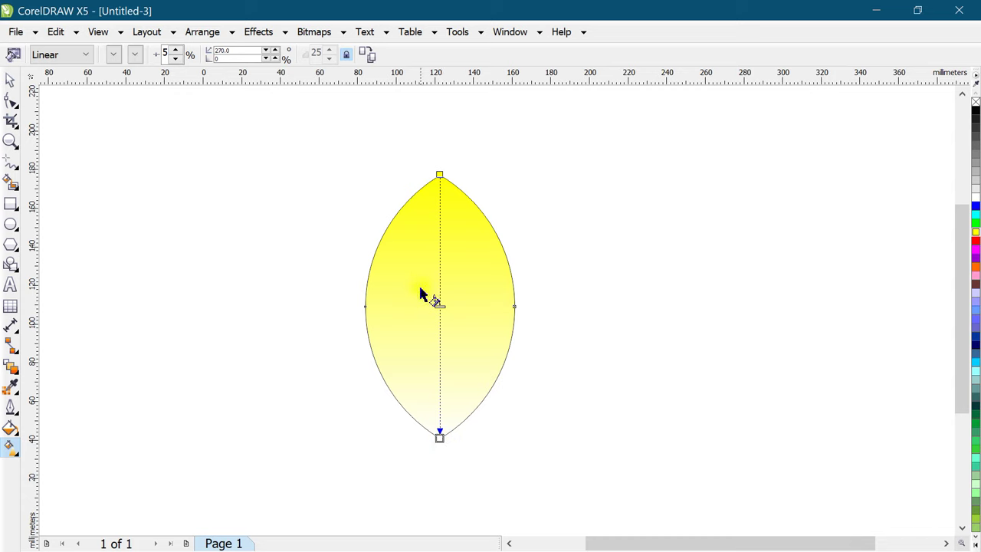
left_click(974, 109)
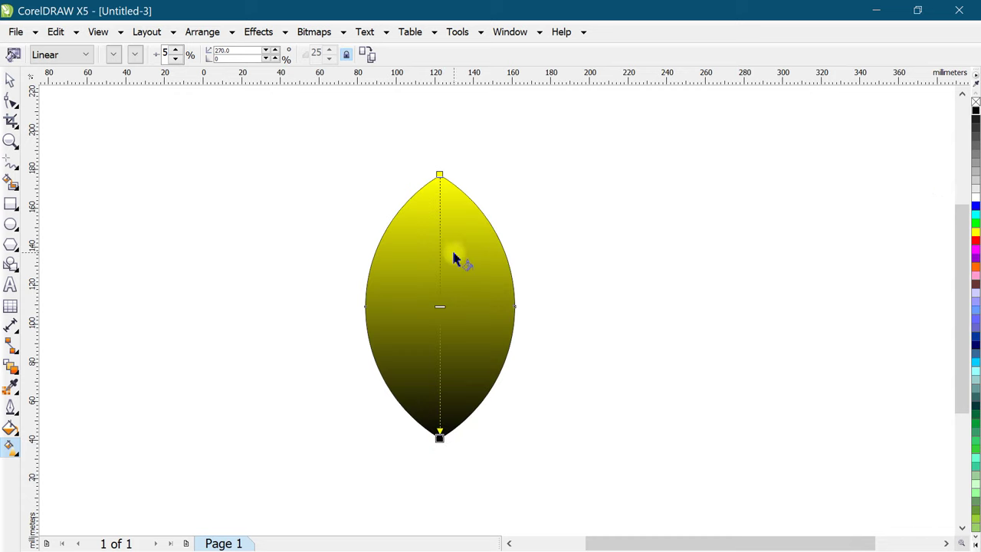
Shift the gradient leaf about 15 mm to the right and deselect it.
left_click(11, 80)
left_click_drag(459, 288, 386, 265)
key("ctrl+z")
left_click(268, 291)
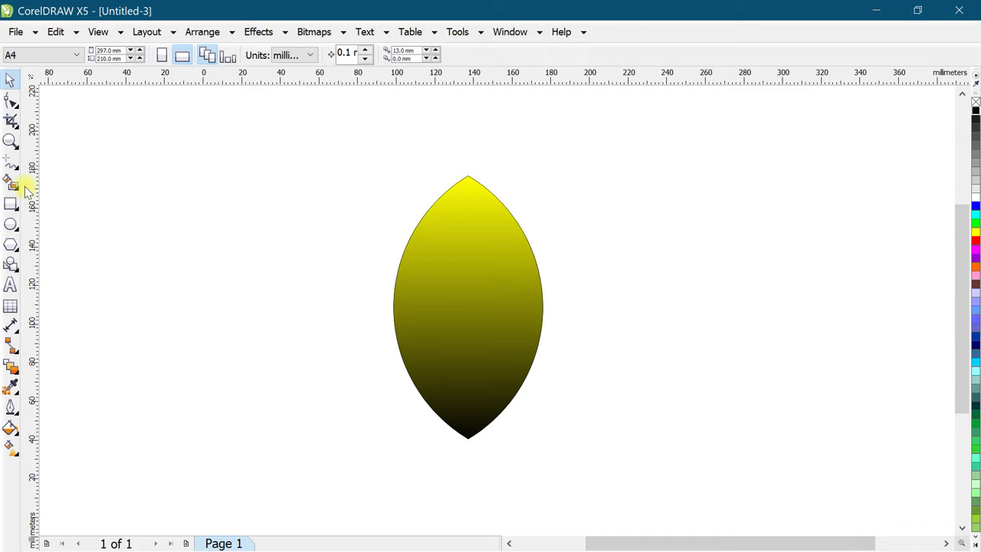
Draw a straight vertical line about 102 mm long to the left of the leaf.
left_click(9, 160)
left_click(324, 242)
left_click(338, 443, "ctrl")
left_click(9, 79)
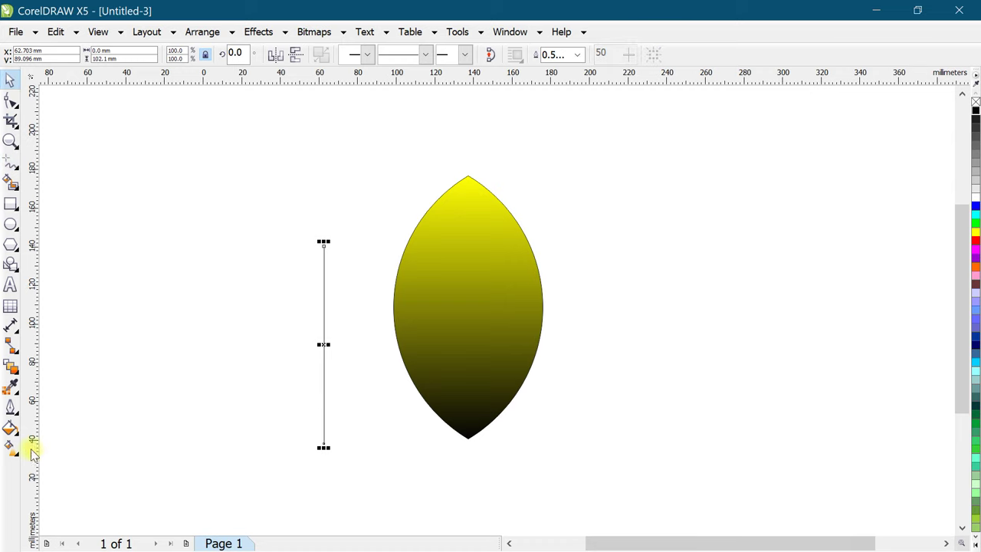
Set the outline width of the vertical line to 8 pt.
left_click(10, 431)
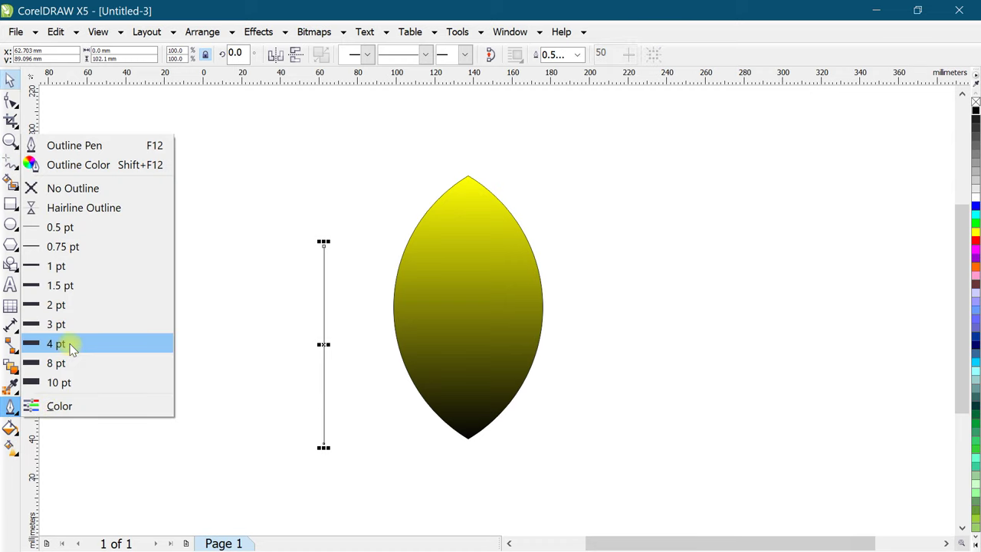
left_click(69, 344)
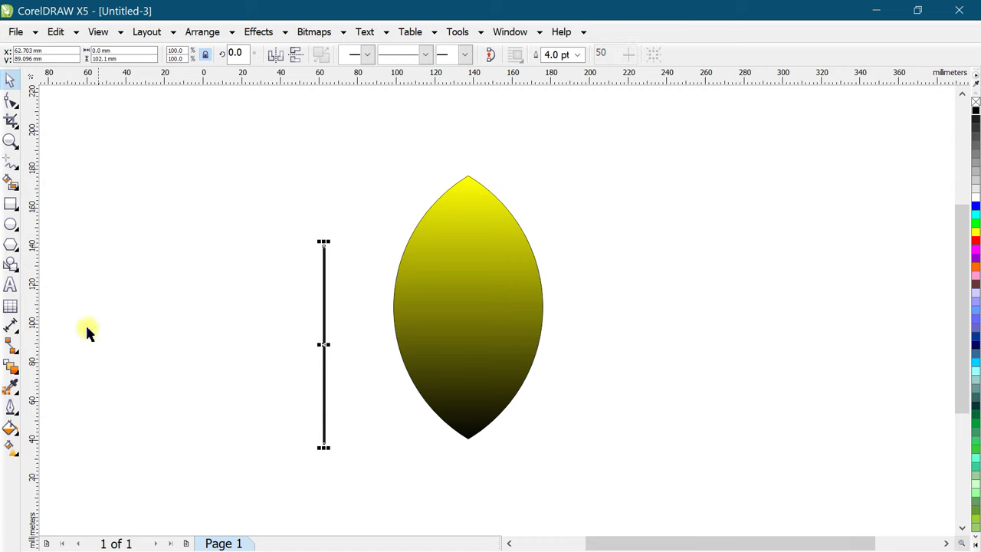
left_click(9, 407)
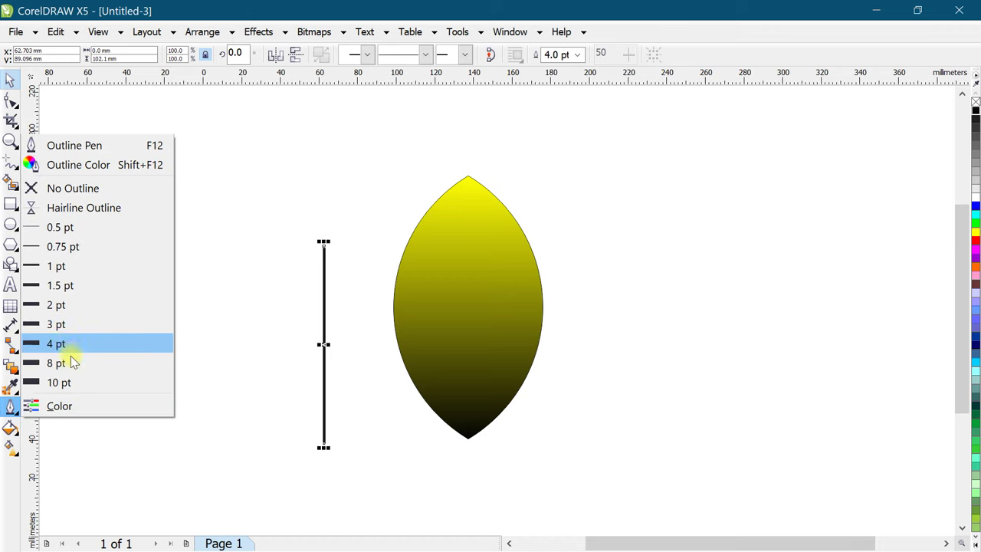
left_click(74, 362)
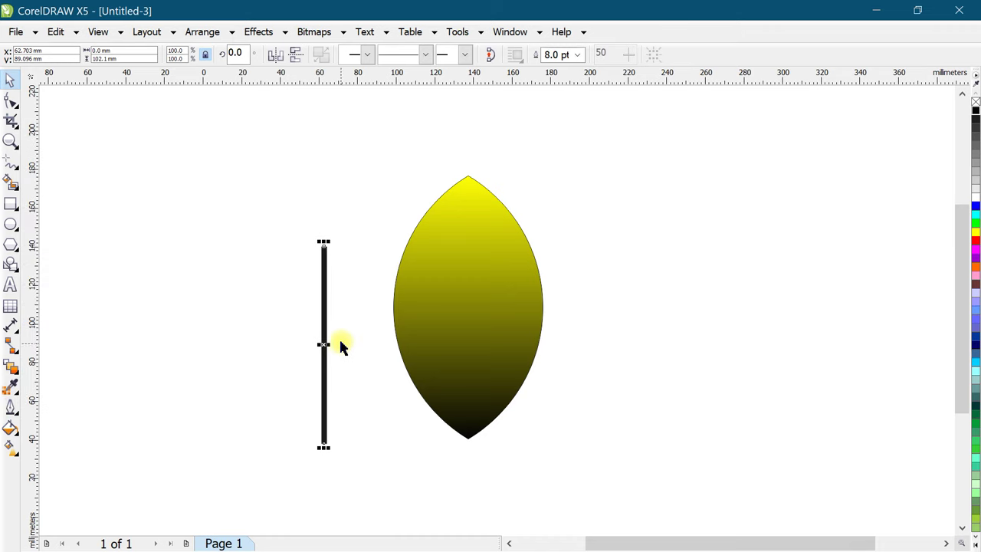
Align the thick line to the leaf's vertical centre axis and its lower tip.
left_click(344, 344)
scroll(245, 287, "right", 2)
left_click(245, 288)
left_click(364, 276, "shift")
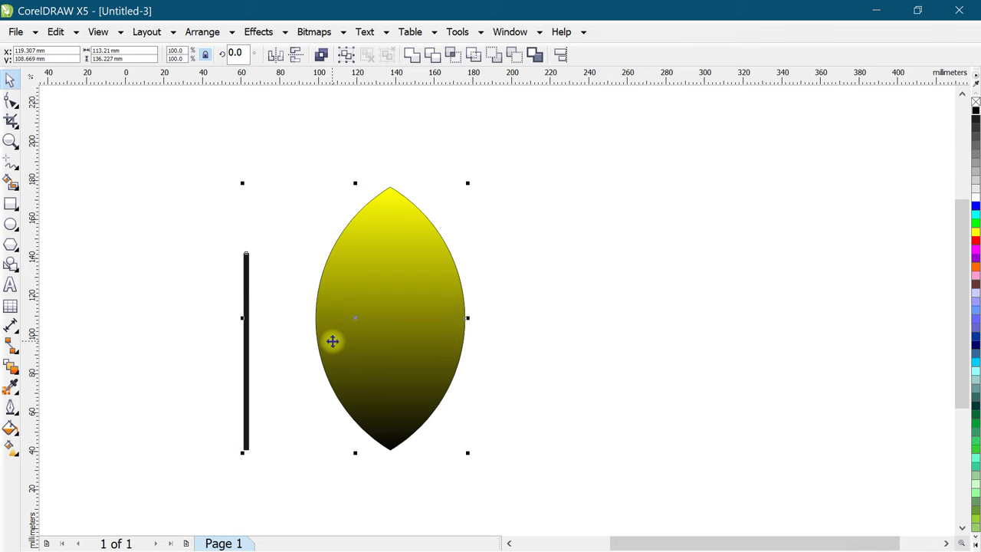
key("c")
left_click(269, 300)
scroll(408, 310, "up", 2)
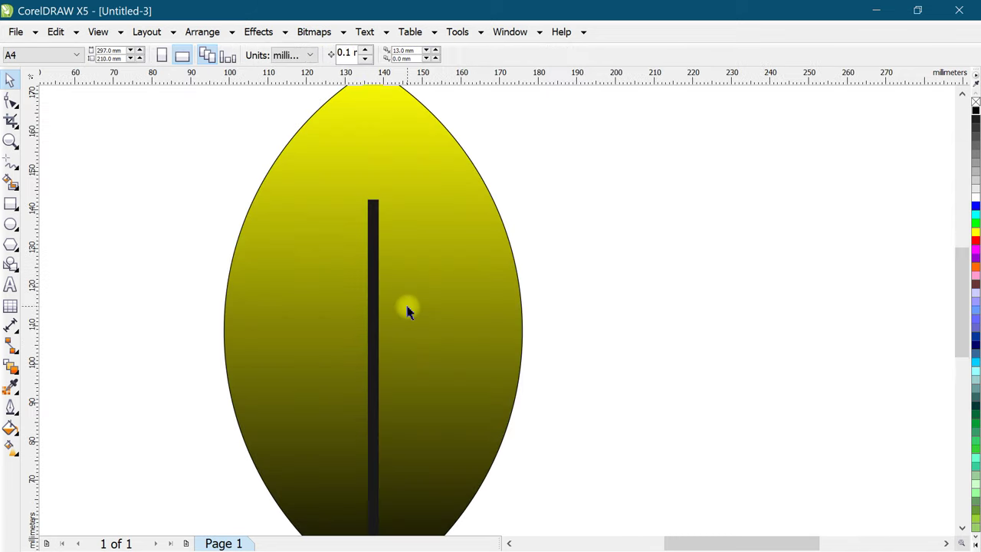
Stretch the line upward to about 109 mm long and convert its outline to an object.
left_click(374, 208)
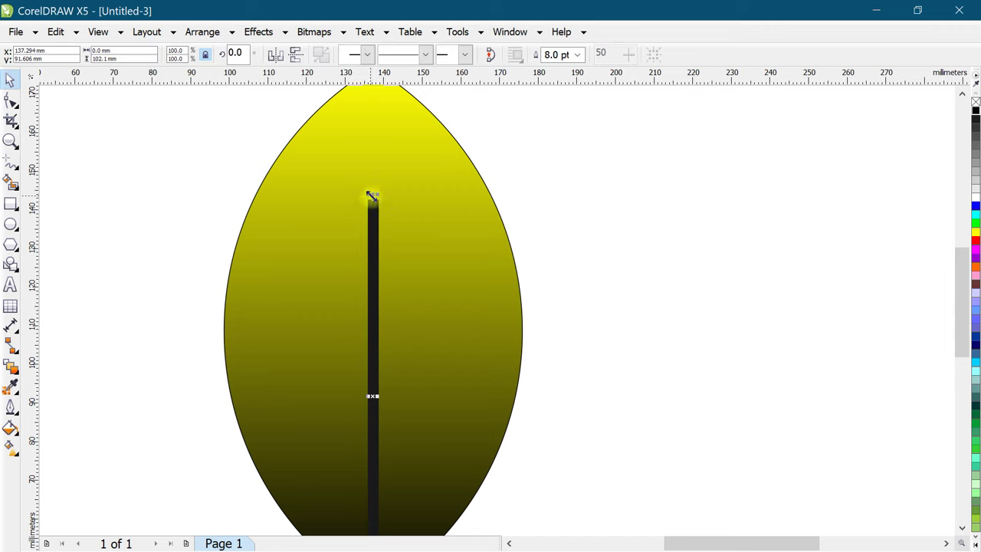
left_click_drag(374, 196, 374, 169)
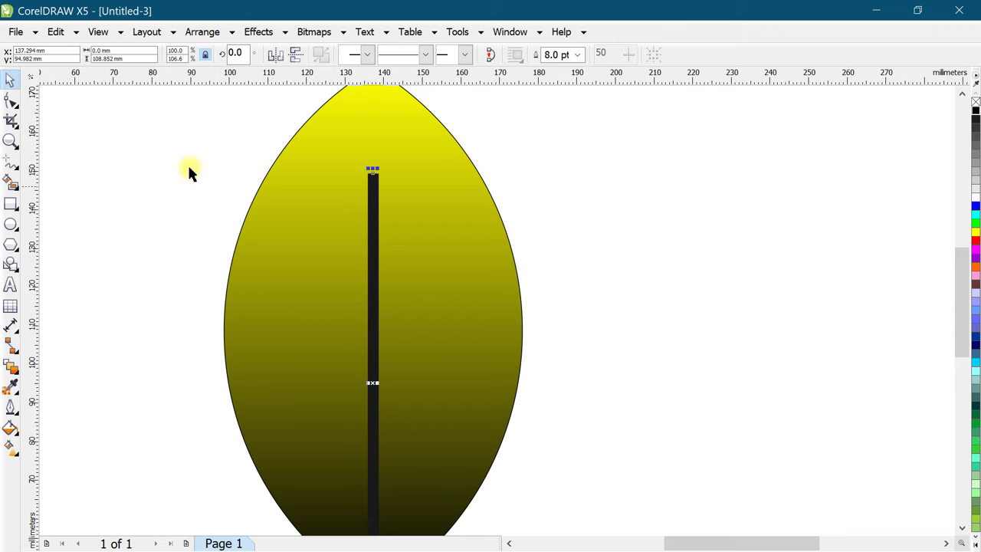
left_click(197, 32)
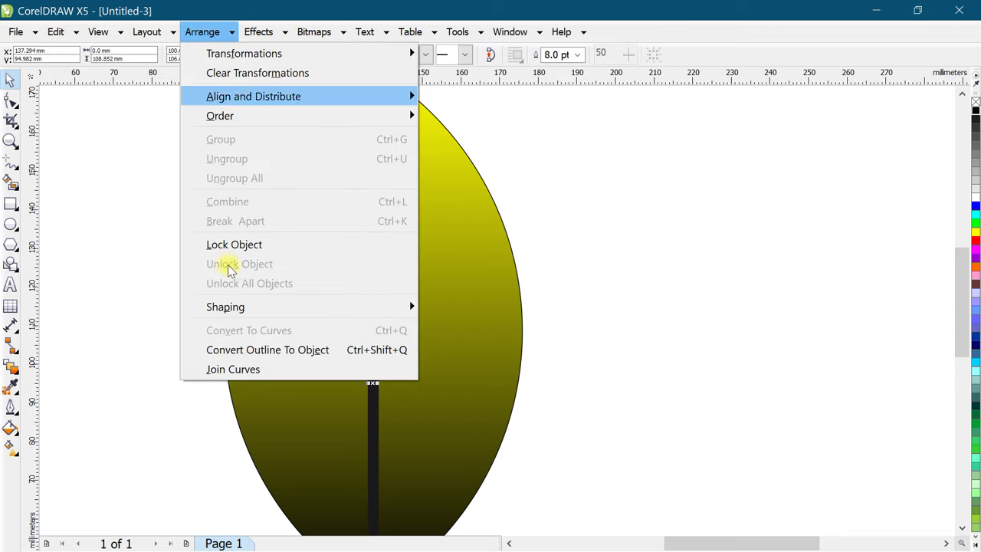
left_click(265, 351)
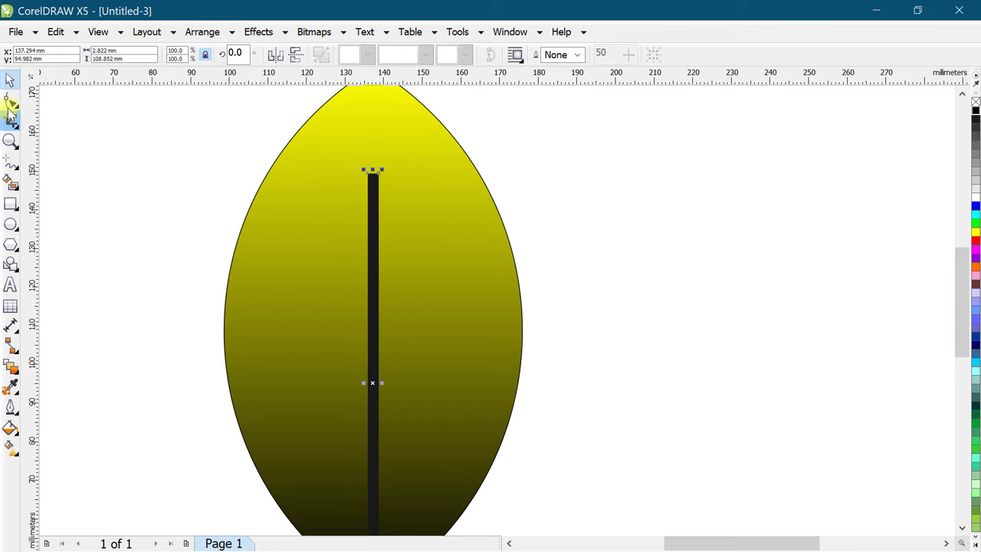
Add a middle node to the bar's upper edge and collapse its upper corners there to form a pointed vein.
scroll(365, 167, "up", 2)
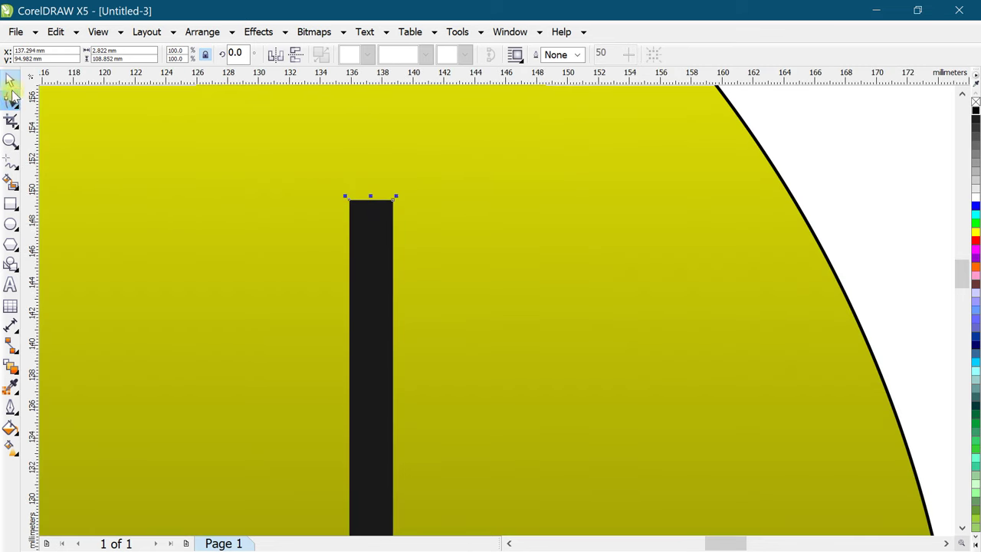
left_click(11, 98)
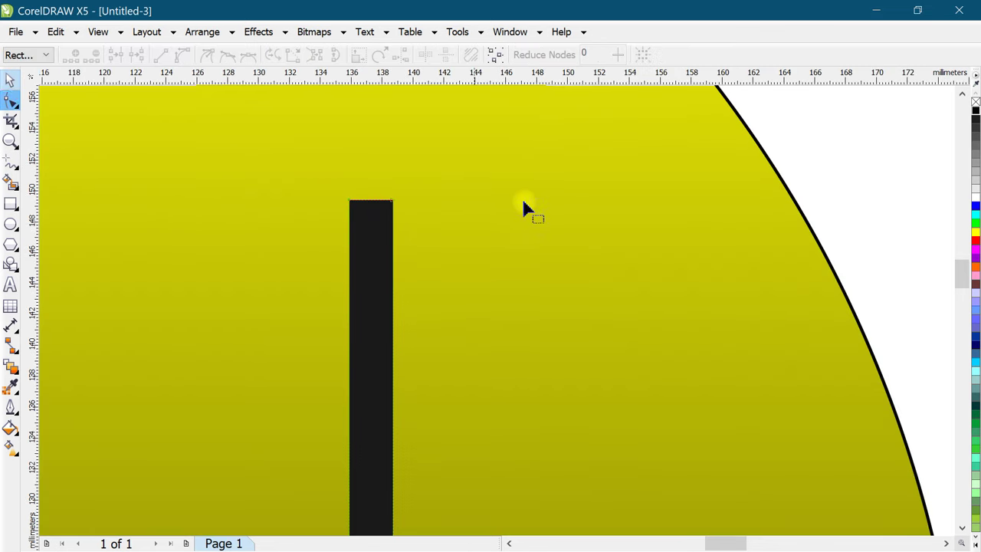
left_click(394, 204)
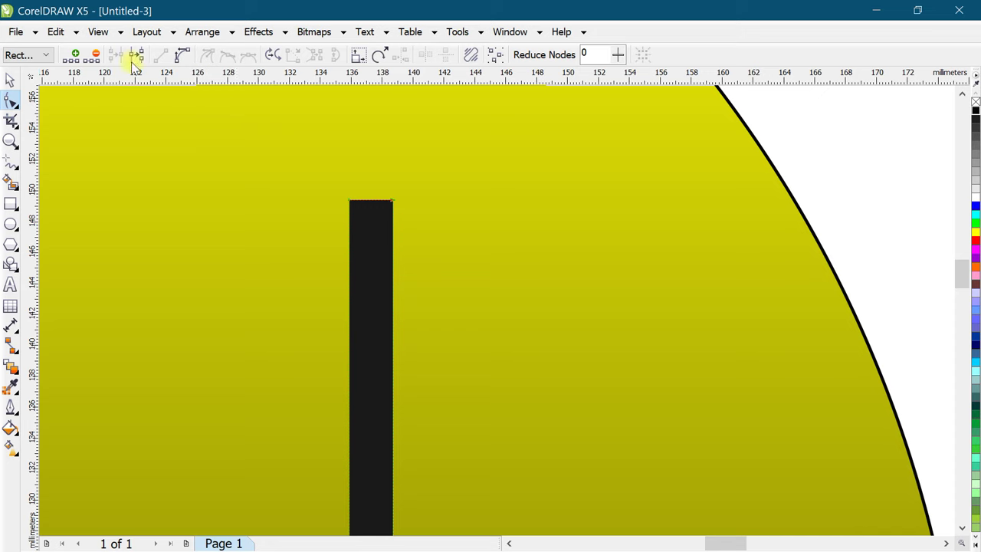
left_click(74, 57)
left_click(370, 203)
left_click(357, 207)
left_click(843, 167)
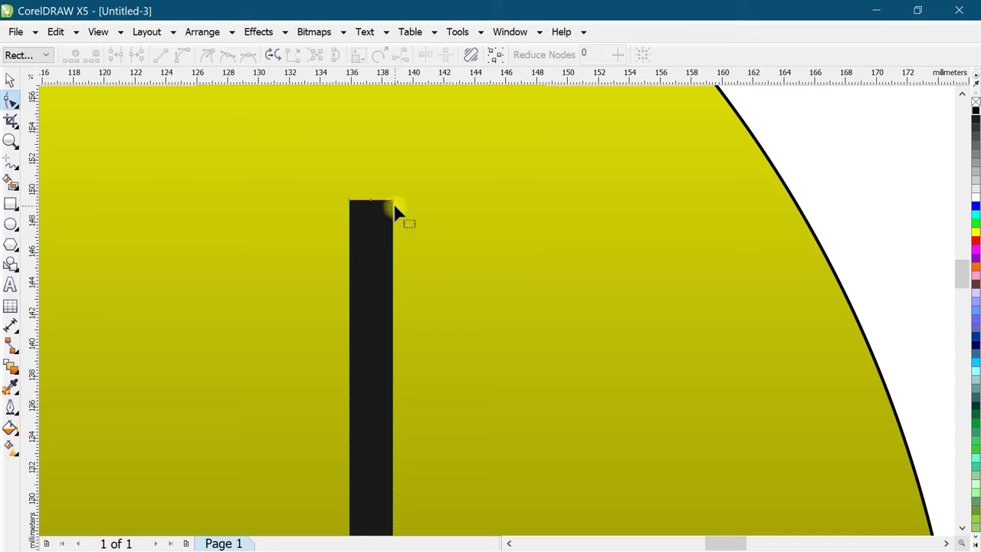
left_click_drag(392, 202, 370, 204)
scroll(354, 245, "down", 5)
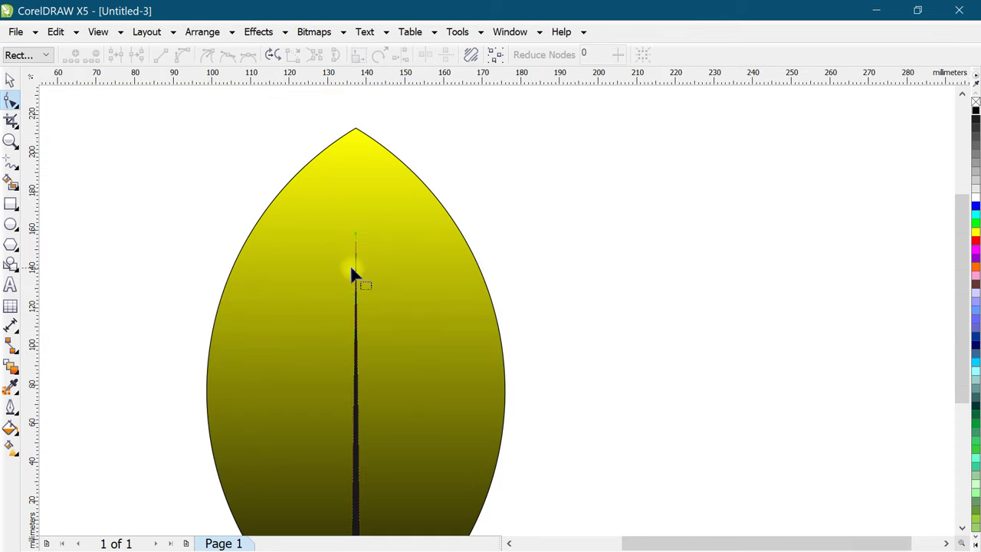
Group the leaf with its vein and rotate the group by 60 degrees.
left_click(10, 79)
left_click_drag(233, 170, 512, 494)
key("ctrl+g")
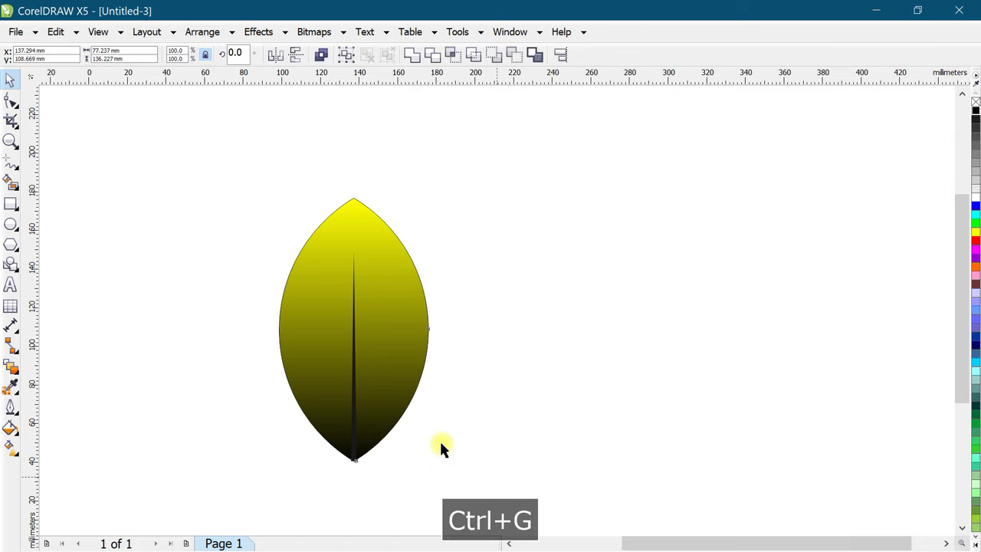
left_click(394, 319)
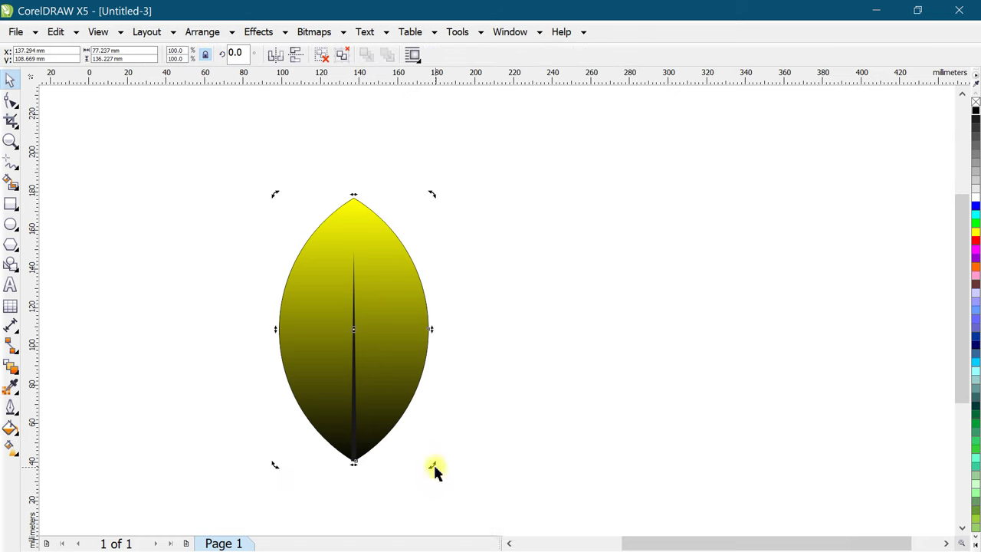
left_click_drag(429, 468, 543, 348)
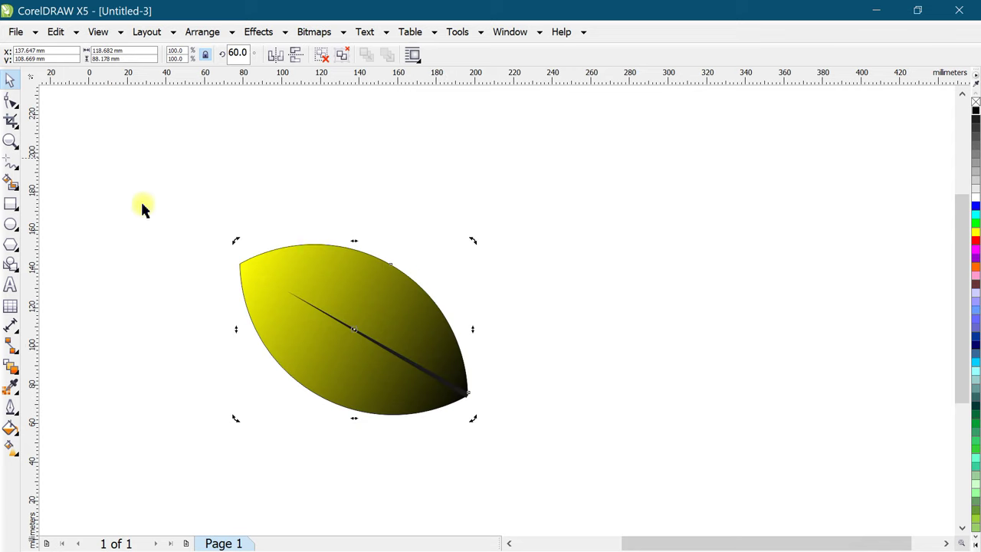
Create a horizontally mirrored copy of the leaf and place it to the right, leaving a small gap between the stems.
left_click(207, 314)
left_click(341, 294)
left_click(233, 335)
left_click(291, 309)
left_click_drag(236, 331, 587, 396)
left_click_drag(530, 349, 563, 349)
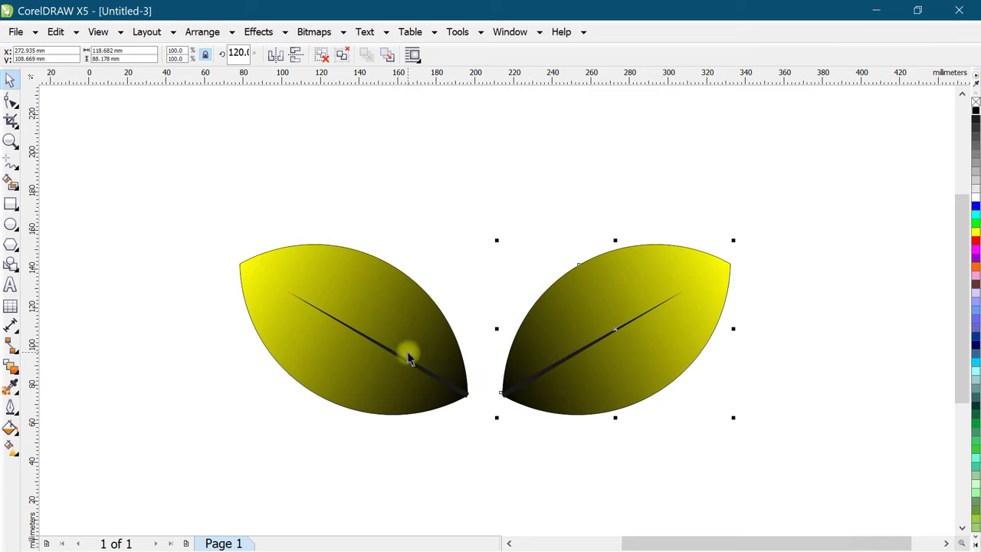
Bring the right leaf slightly closer to the left one and group both leaves.
scroll(328, 322, "down", 1)
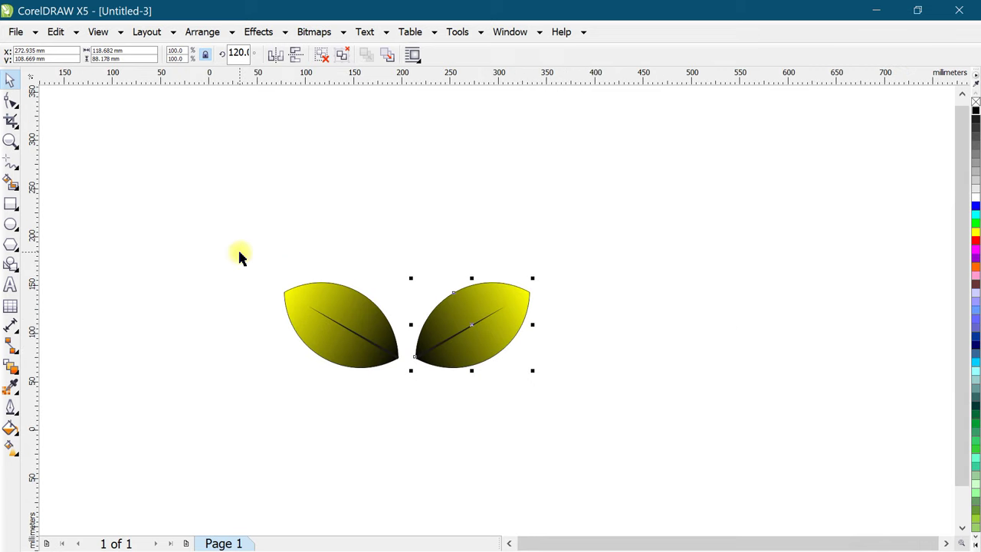
left_click_drag(456, 313, 450, 313)
mouse_move(252, 252)
left_mouse_down()
mouse_move(499, 375)
mouse_move(586, 485)
left_mouse_up()
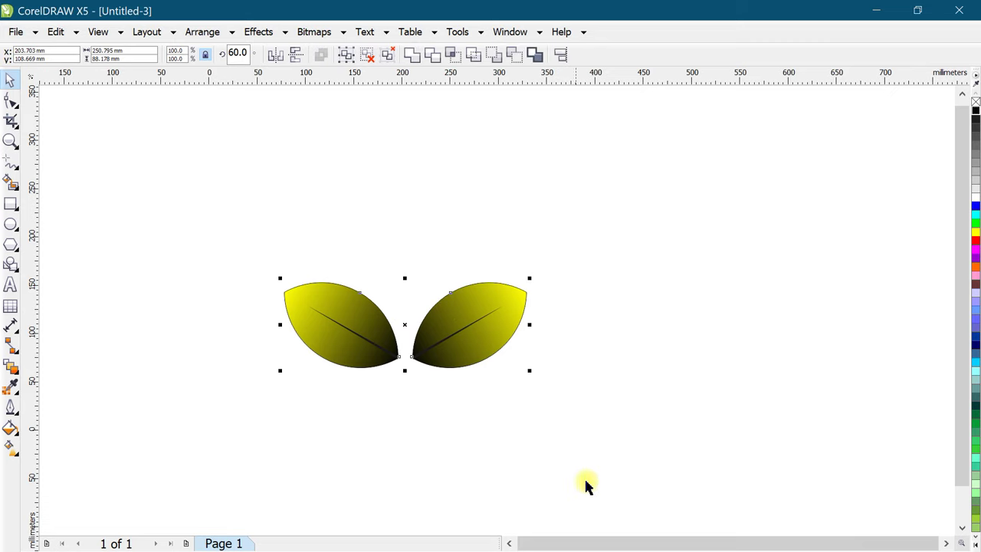
key("ctrl+g")
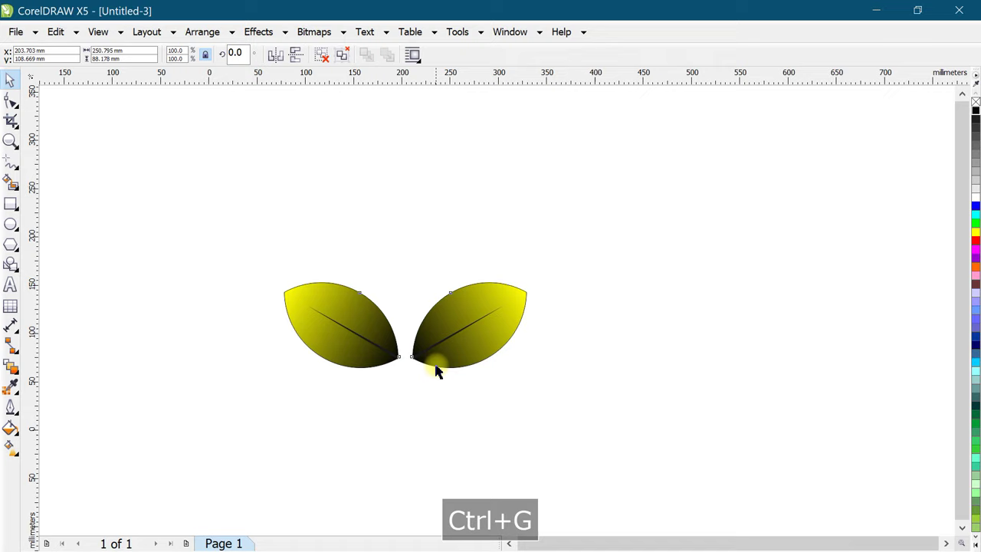
Place a copy of the leaf pair, scaled to about 49%, far above the original pair.
scroll(438, 361, "down", 1)
left_click_drag(460, 337, 462, 162)
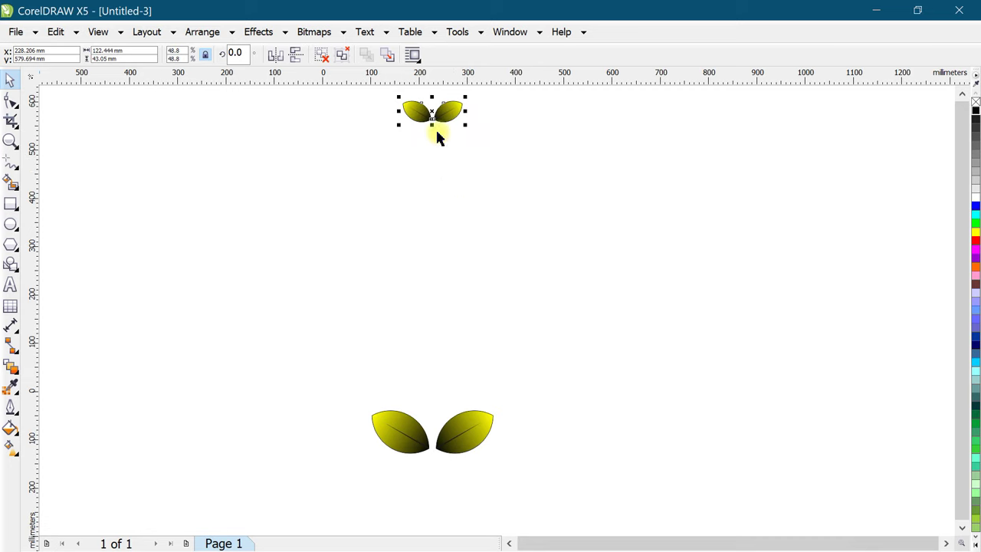
Blend the small leaf pair into the large leaf pair below it with 20 steps.
left_click(12, 366)
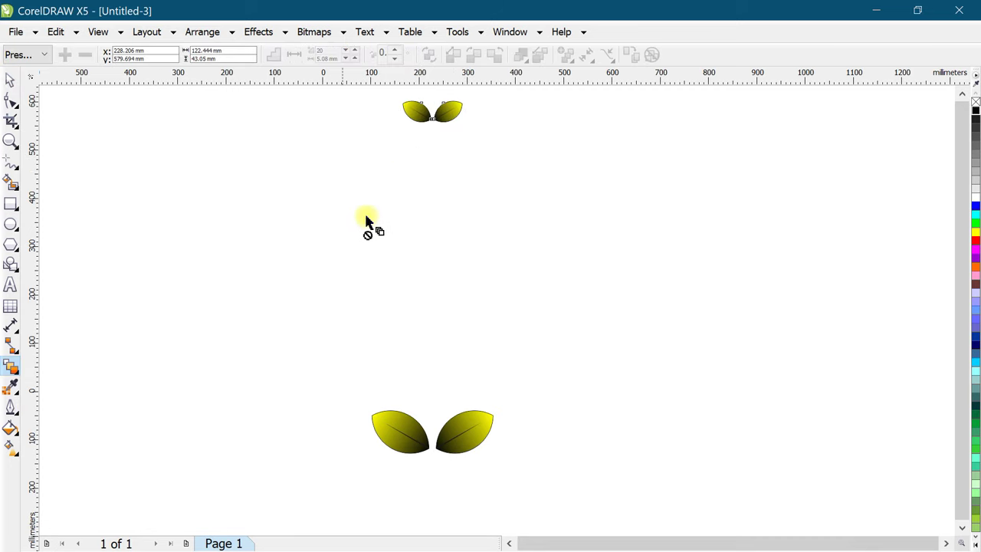
left_click_drag(458, 120, 445, 446)
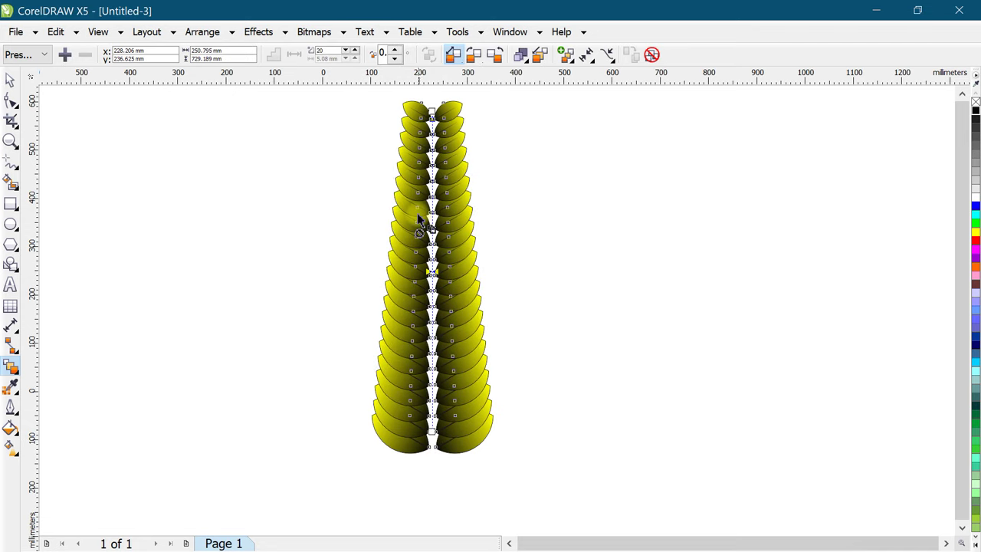
left_click(7, 79)
Move the leaf blend to the right and set its number of steps to 12.
left_click(162, 217)
left_click_drag(412, 254, 556, 311)
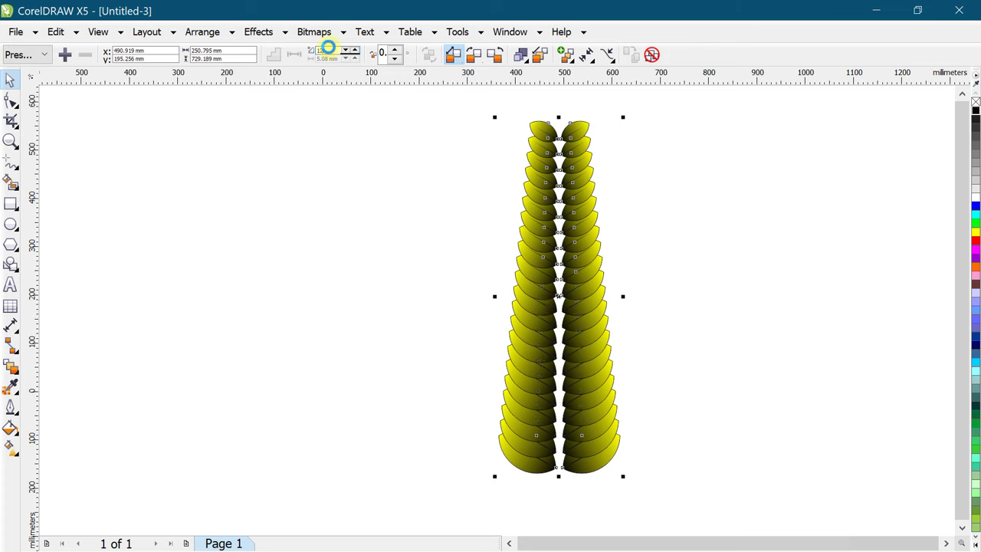
key("Return")
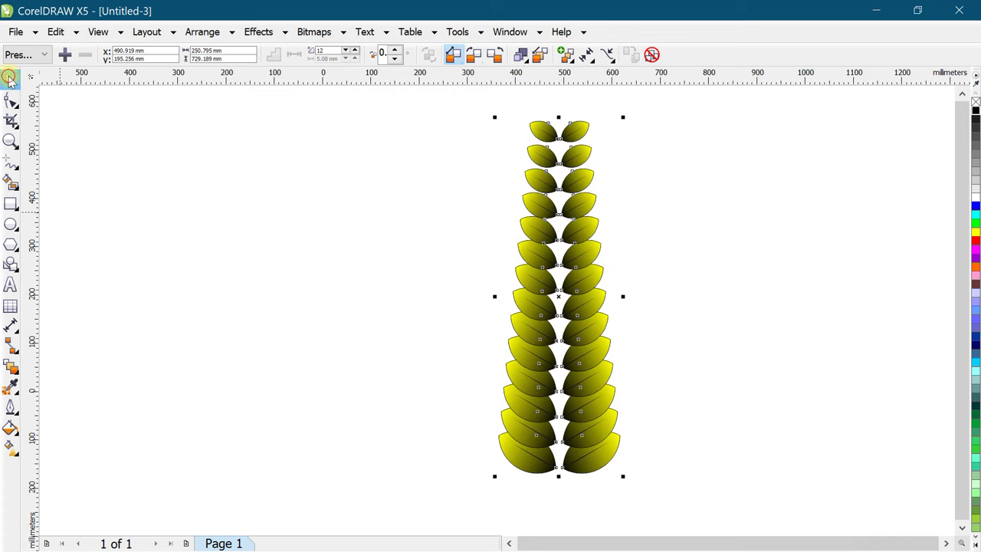
Draw a circle about 763 mm in diameter and place it to the left of the leaf blend.
left_click(10, 224)
left_click_drag(177, 143, 541, 478)
left_click(10, 79)
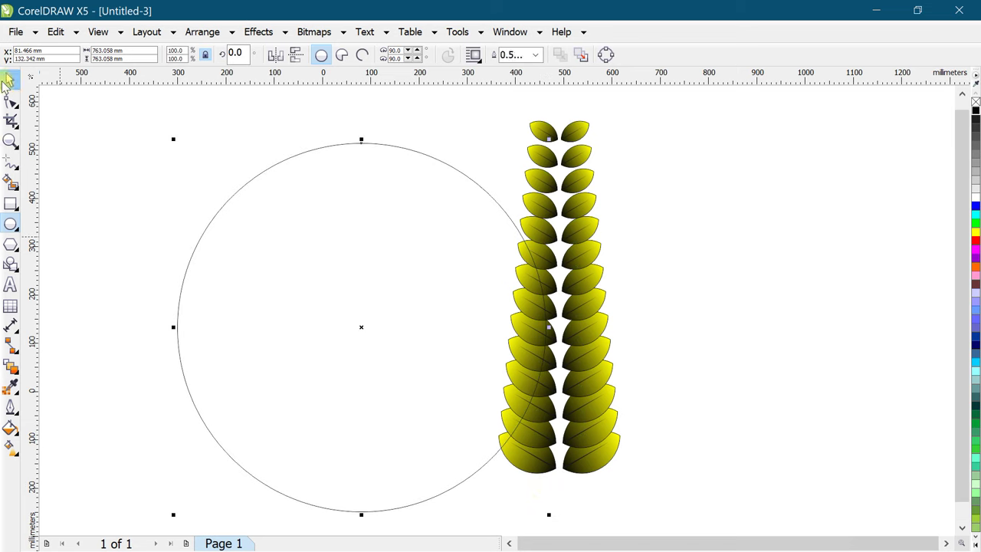
left_click_drag(286, 204, 255, 181)
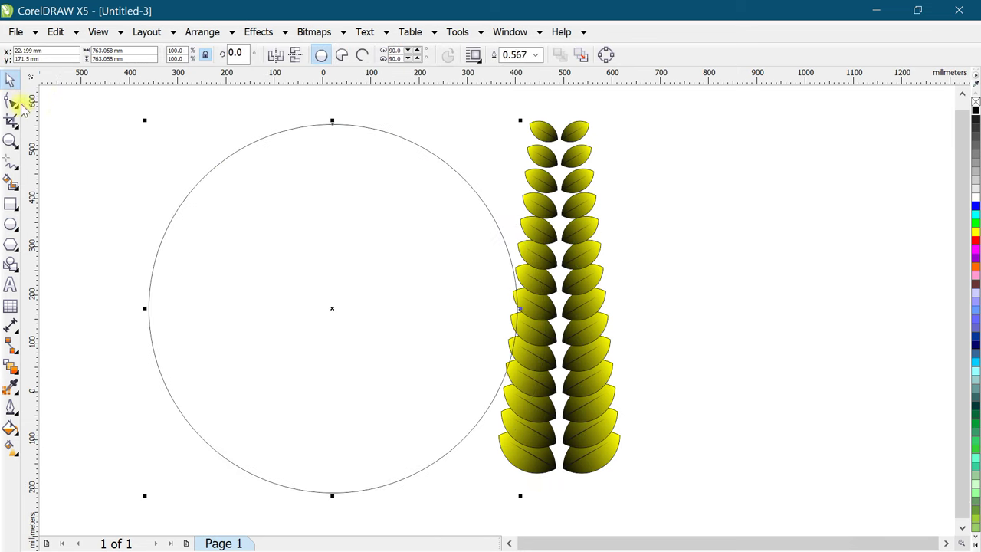
Turn the circle into an open arc from 105 to 270 degrees and convert it to curves.
left_click(11, 101)
left_click_drag(332, 124, 392, 136)
left_click_drag(377, 454, 338, 470)
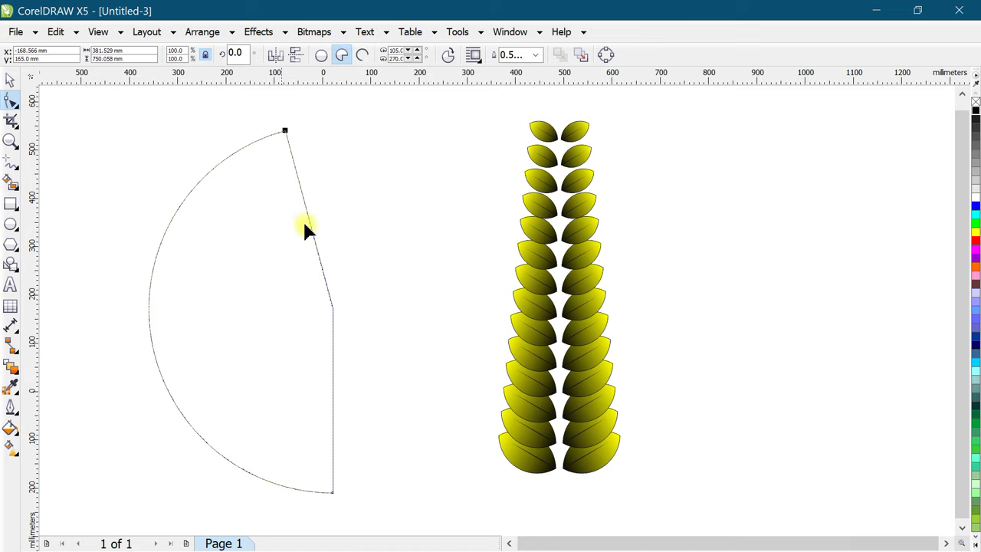
left_click(364, 57)
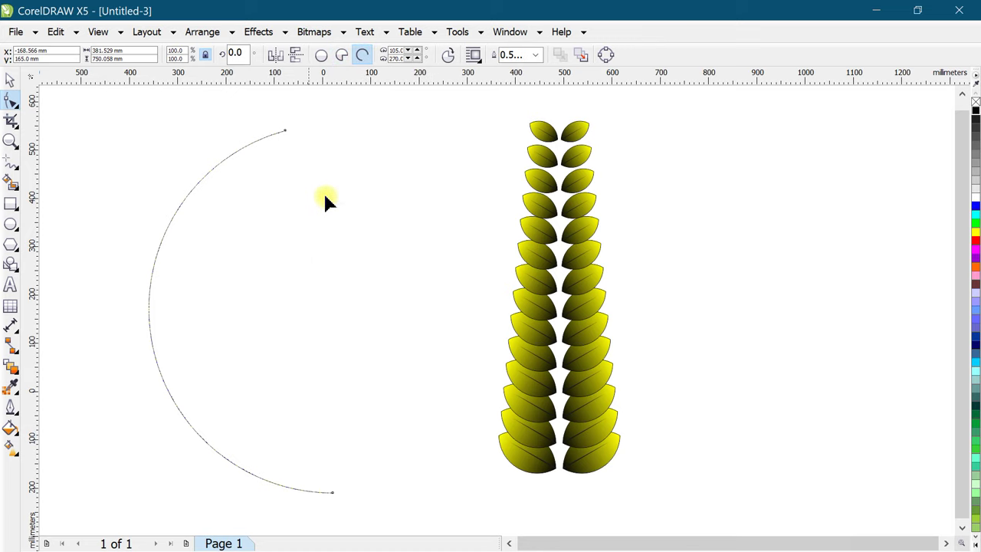
left_click(9, 80)
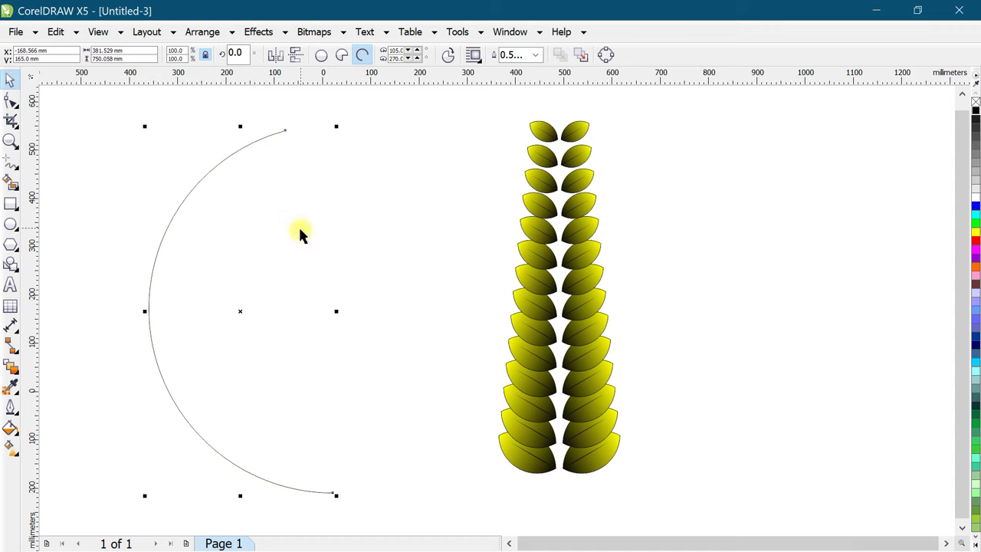
key("ctrl+q")
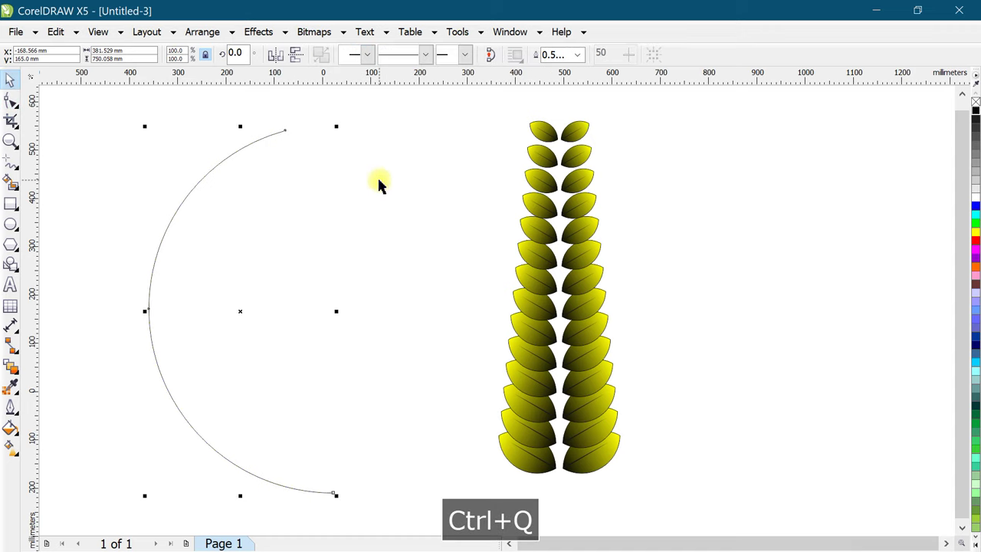
left_click(406, 188)
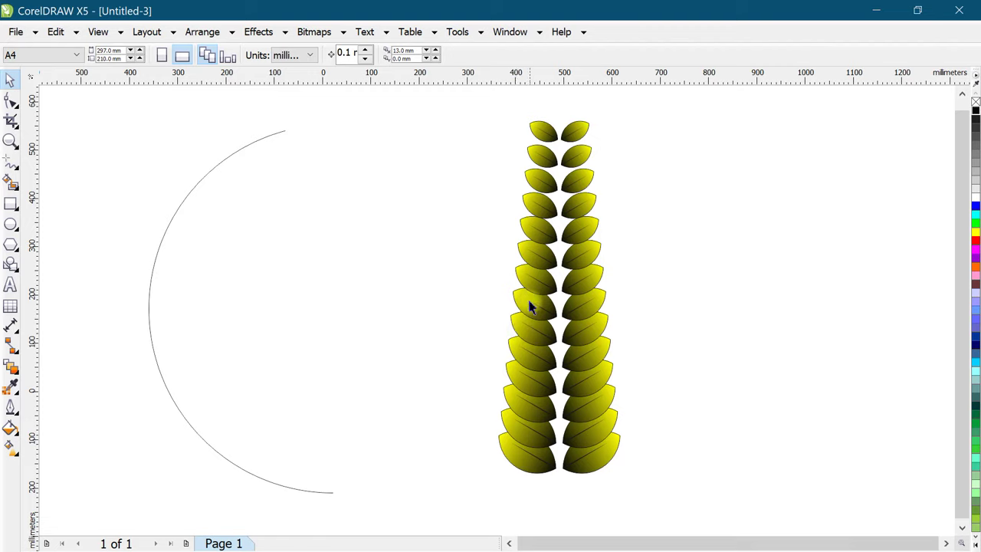
Try fitting the leaf blend to the arc with Fit Blend to Path, and undo the fit.
left_click_drag(529, 302, 163, 312)
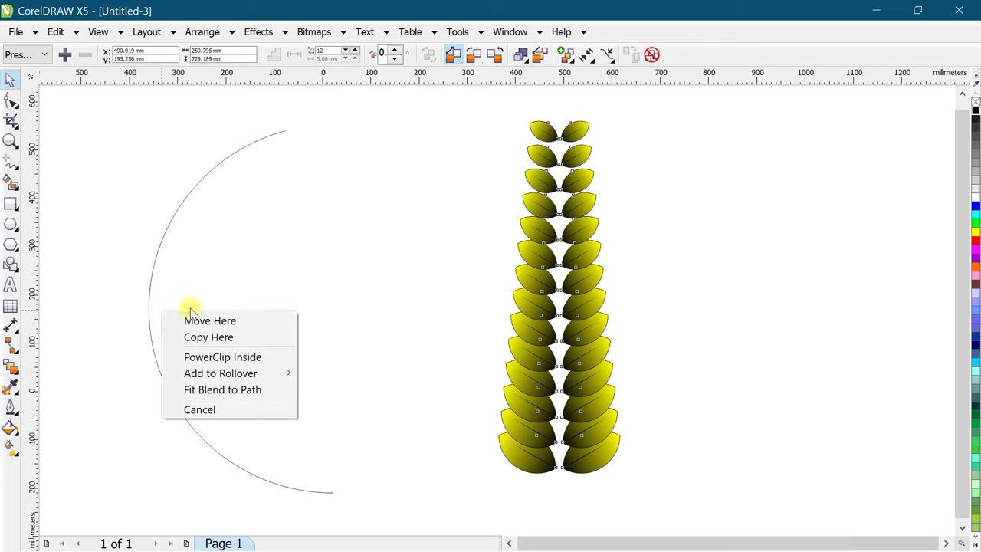
left_click(252, 391)
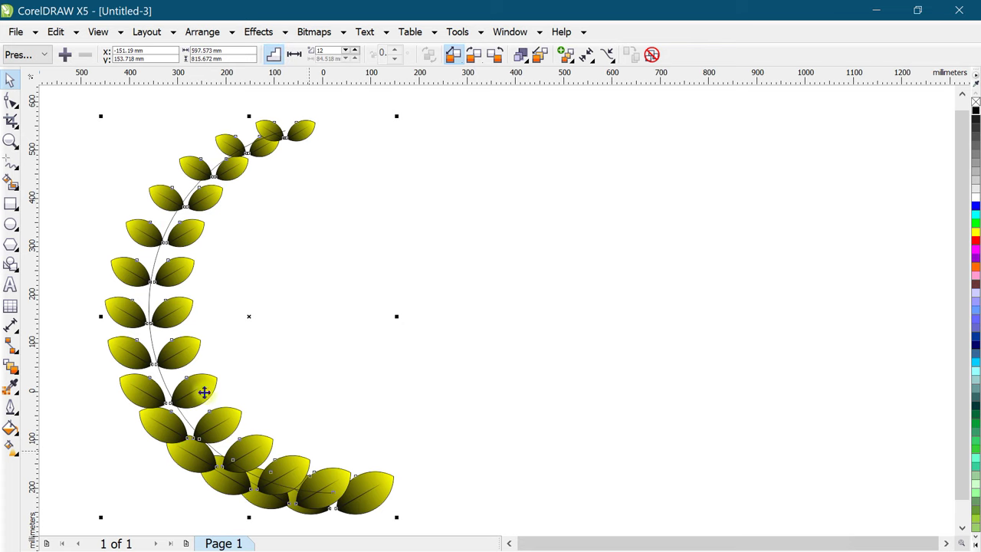
key("ctrl+z")
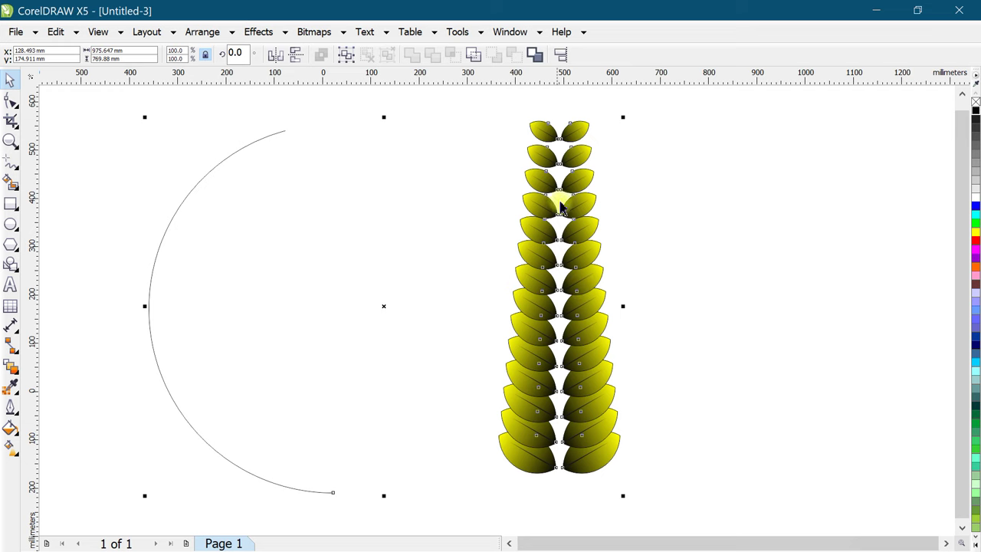
Assign the open arc as the new path of the leaf blend.
left_click(589, 244)
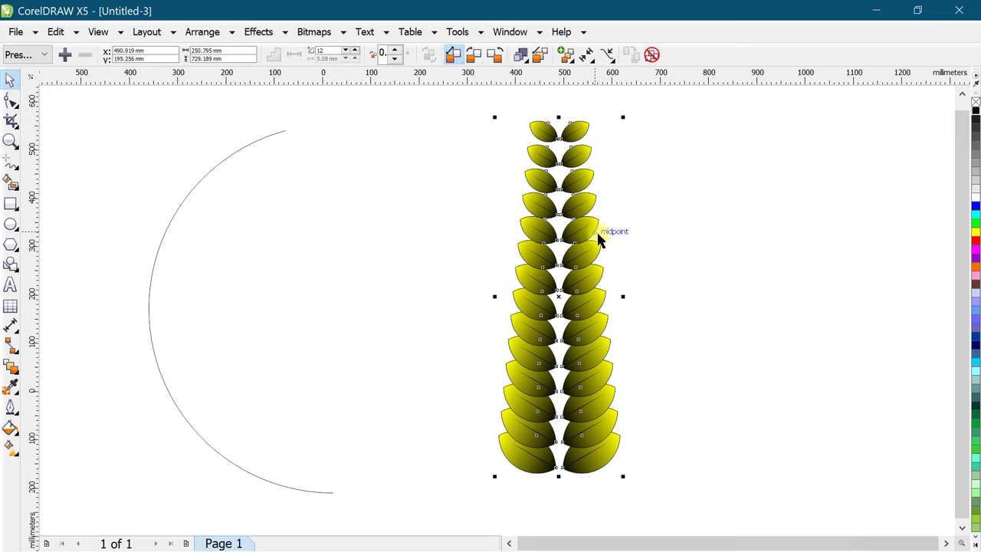
left_click(607, 55)
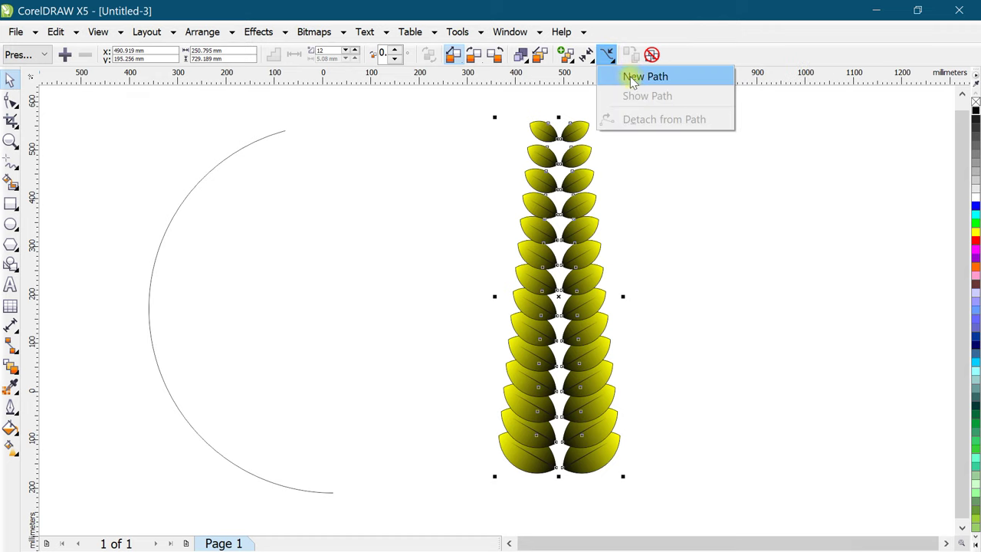
left_click(636, 77)
left_click(193, 188)
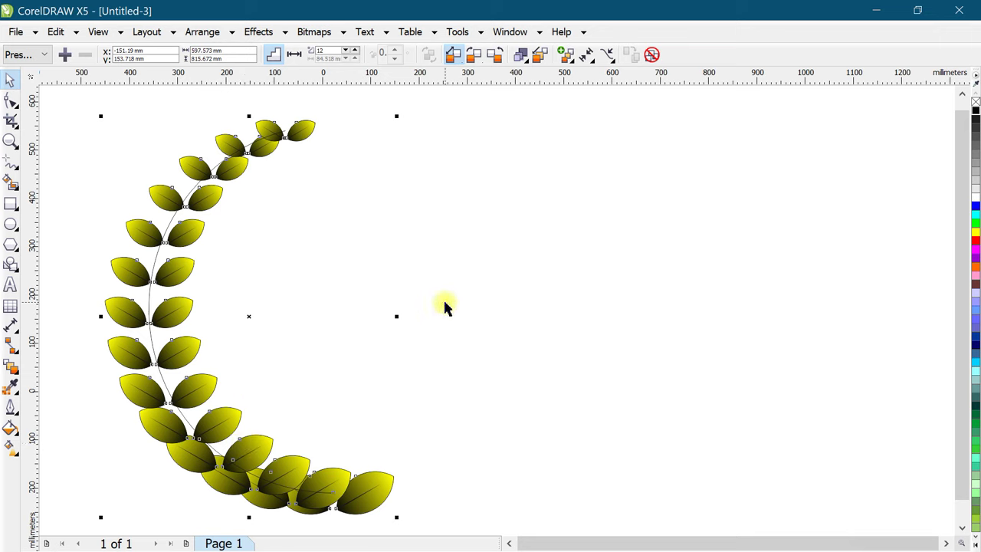
left_click(192, 320)
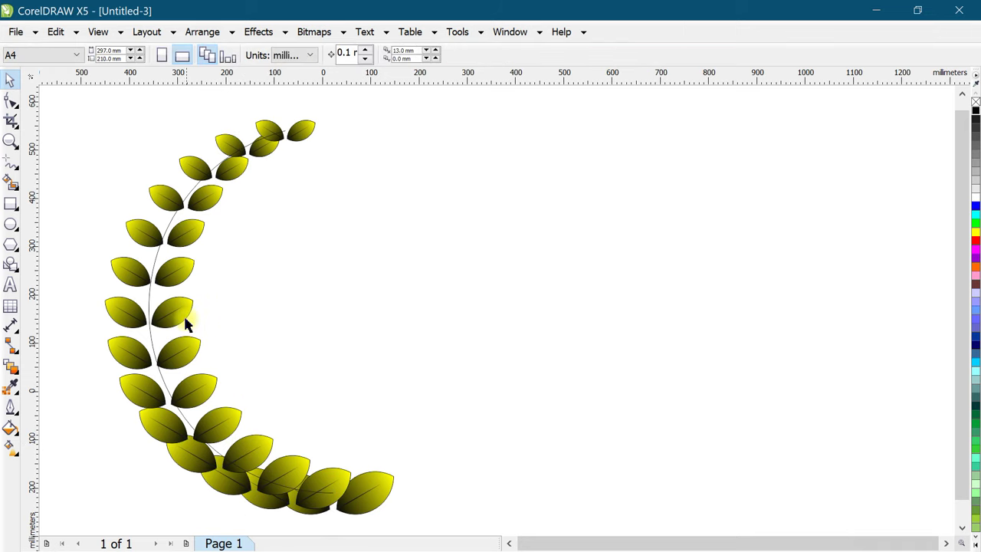
Rotate the large leaf pair at the lower end of the arc by 75 degrees.
left_click(374, 491)
scroll(329, 537, "up", 2)
left_click(414, 426)
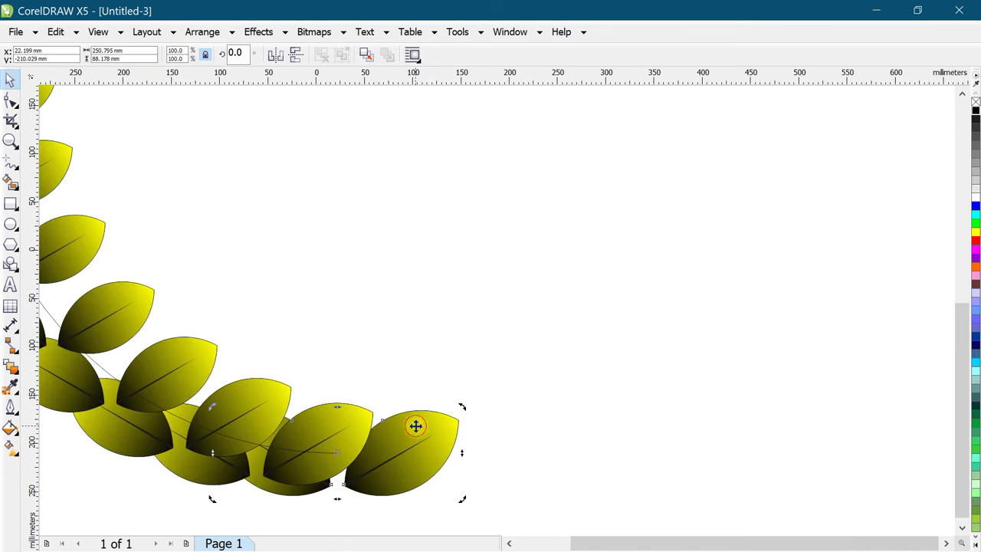
left_click_drag(464, 406, 336, 288)
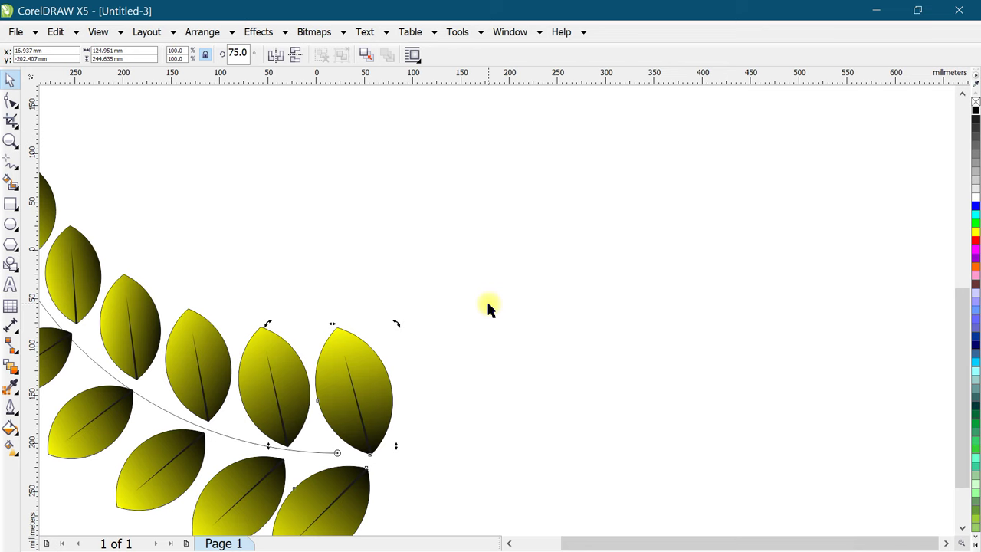
Rotate the small leaf pair at the upper end of the arc to 285 degrees.
scroll(458, 363, "down", 2)
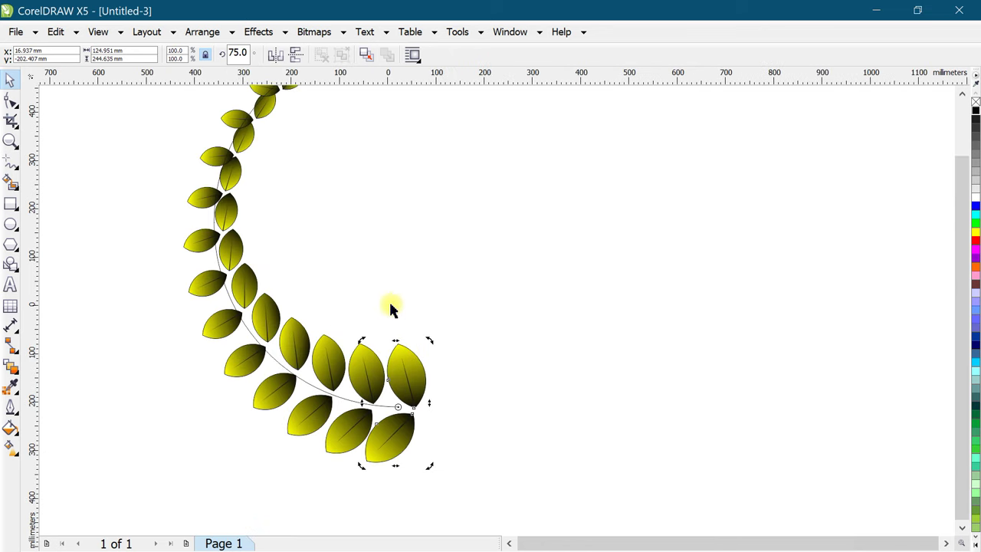
scroll(340, 257, "down", 2)
scroll(349, 176, "up", 4)
left_click(392, 191)
left_click_drag(403, 213, 337, 278)
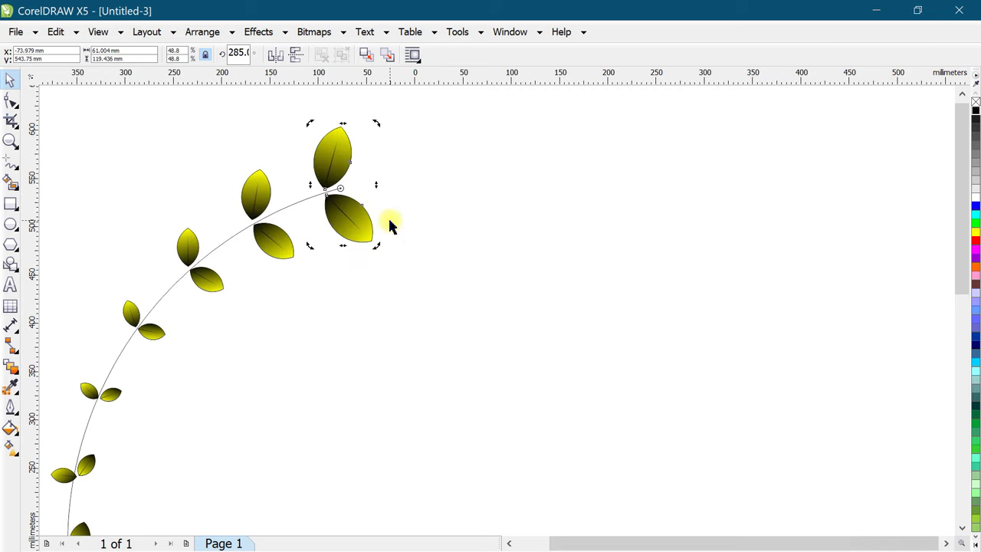
scroll(354, 212, "down", 2)
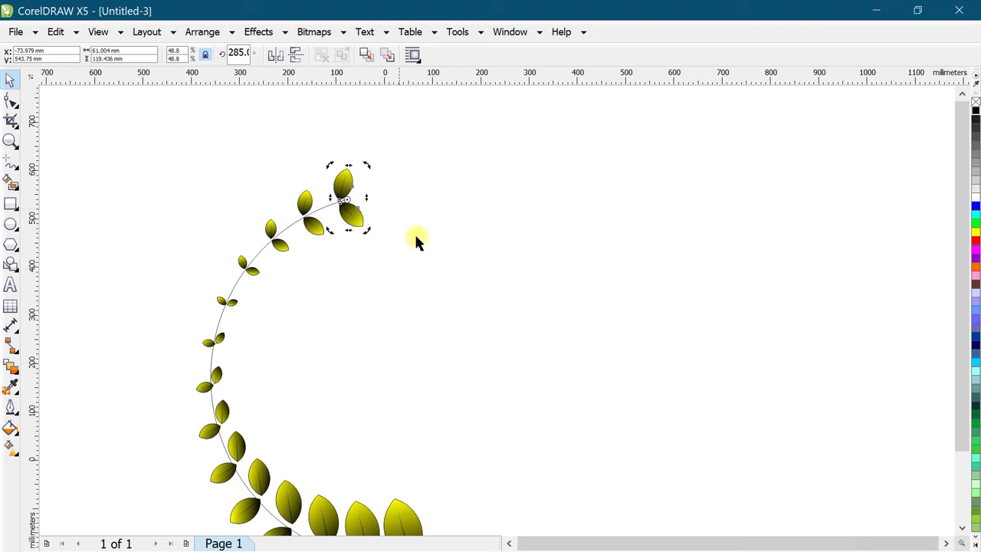
left_click(222, 414)
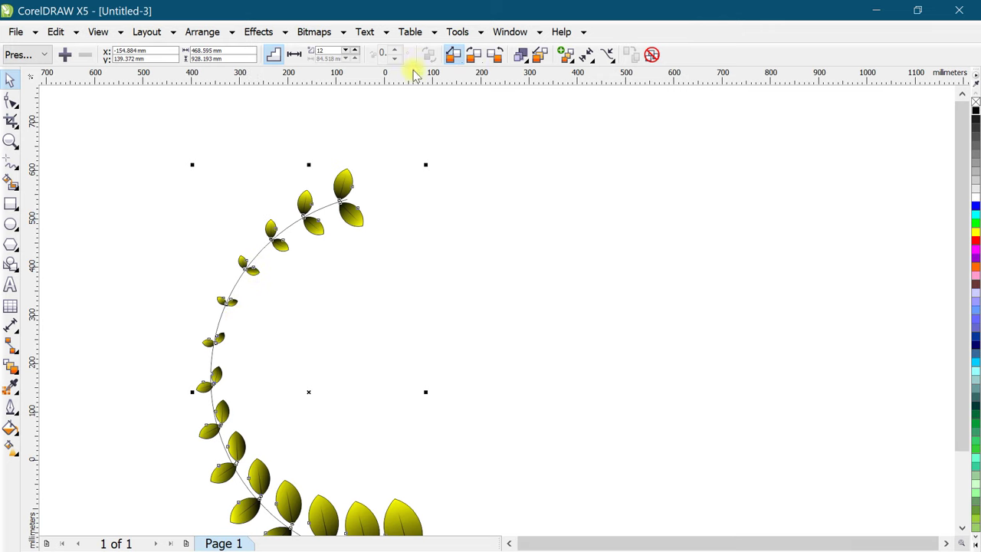
left_click(484, 168)
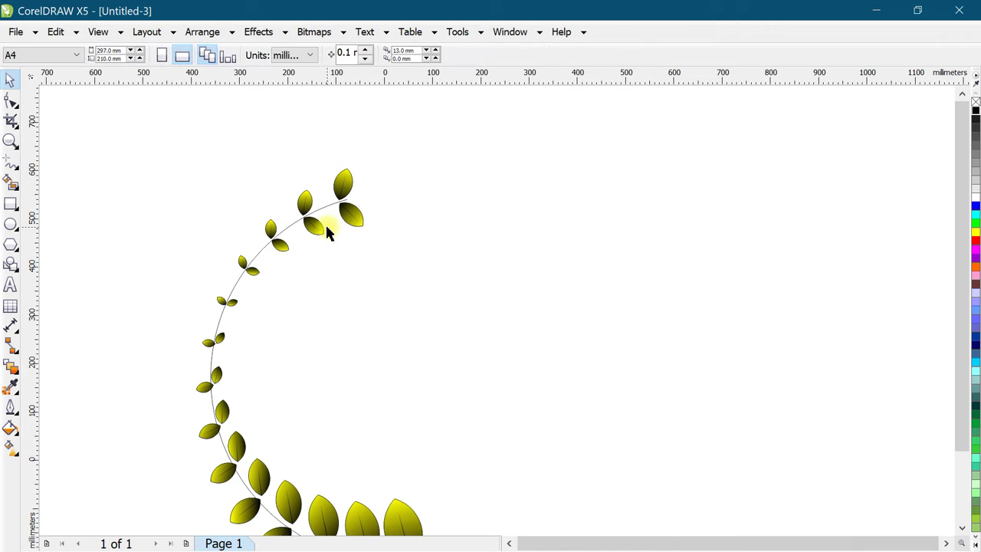
left_click(315, 233)
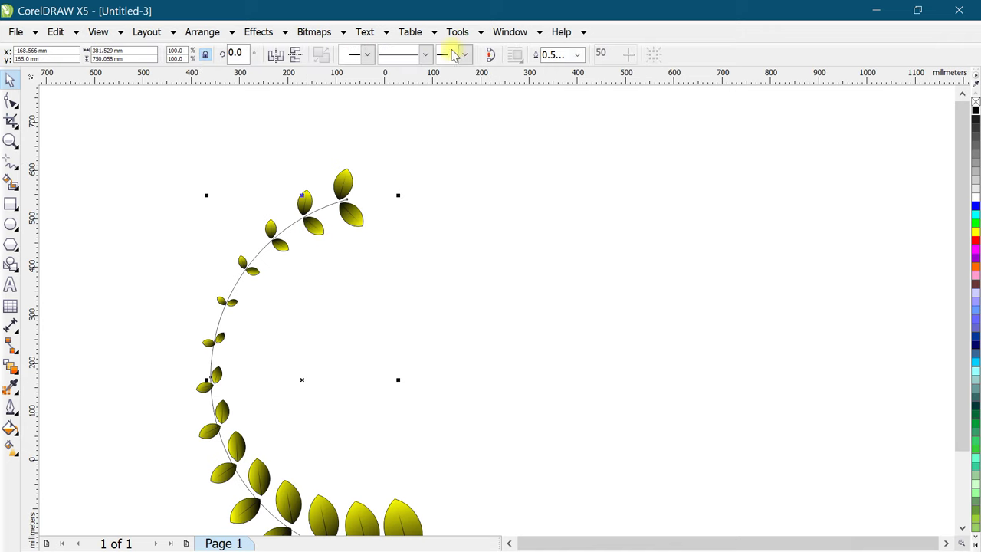
Make all objects of the leaf blend rotate along the path and set the number of steps to 11.
left_click(217, 374)
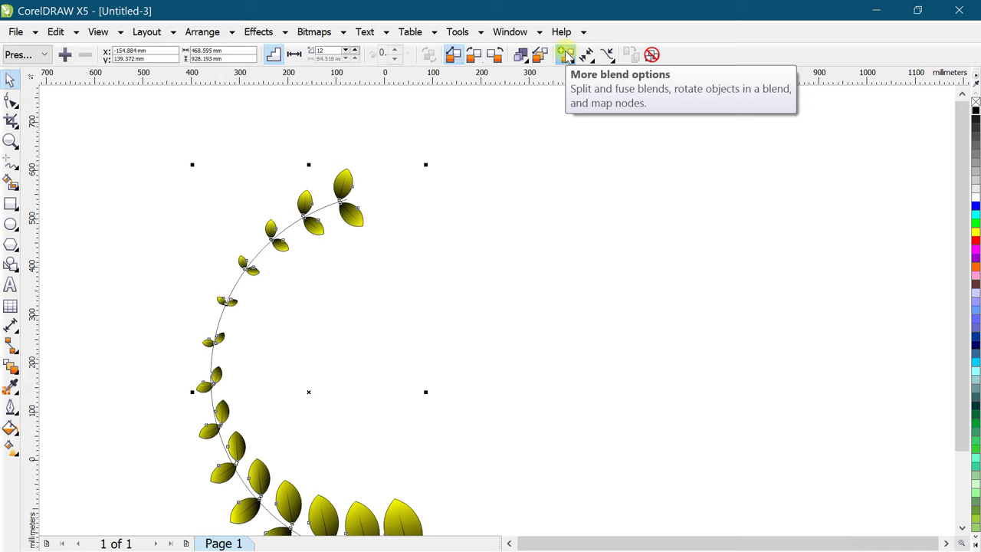
left_click(565, 54)
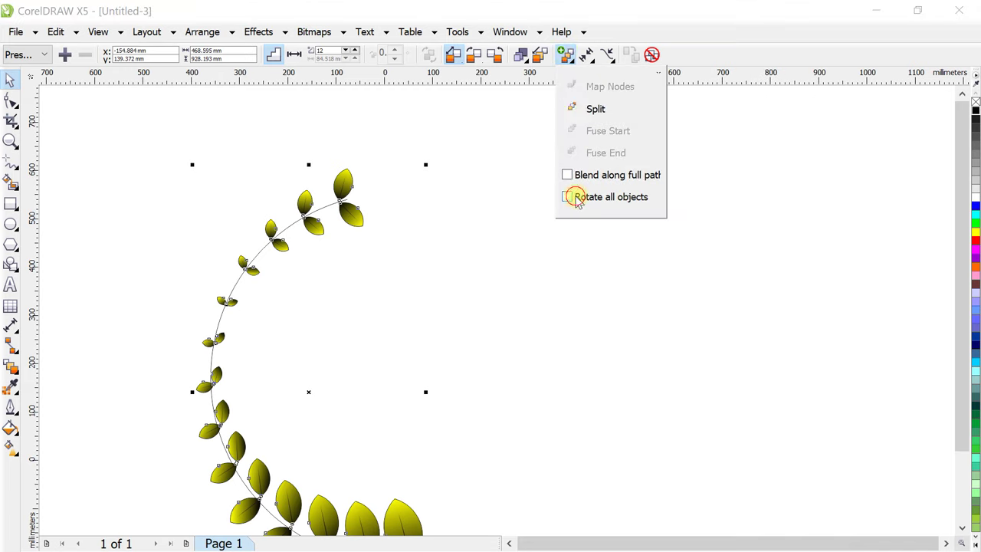
left_click(567, 197)
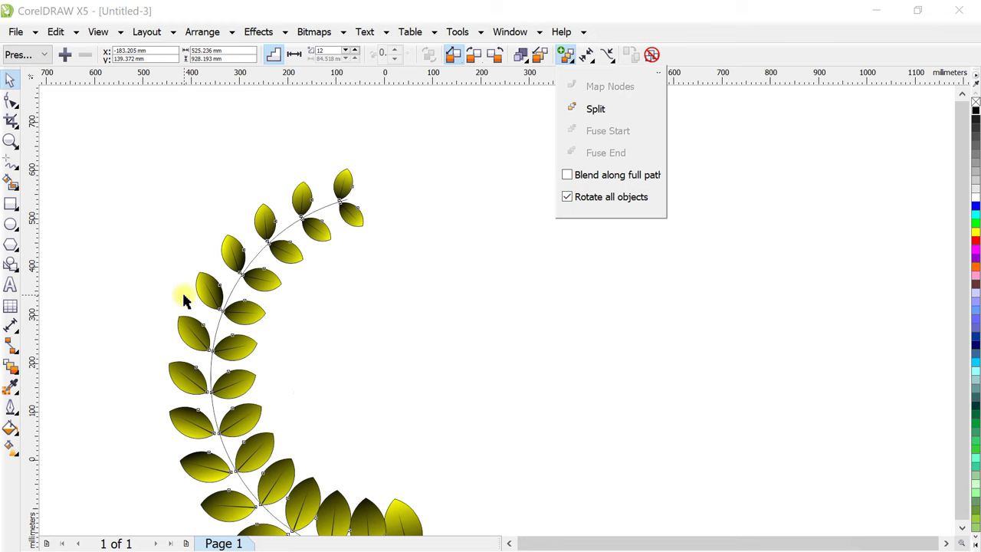
left_click(185, 328)
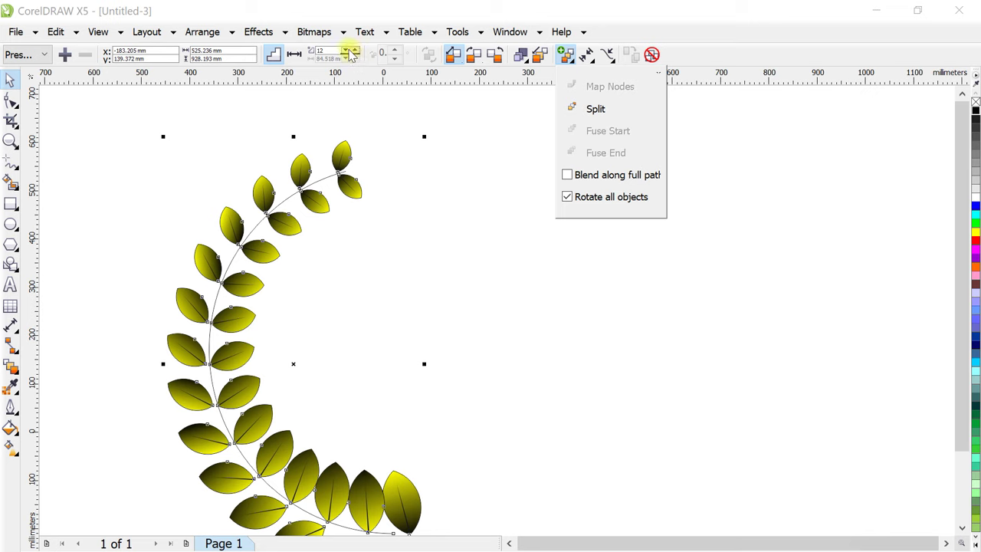
left_click(346, 55)
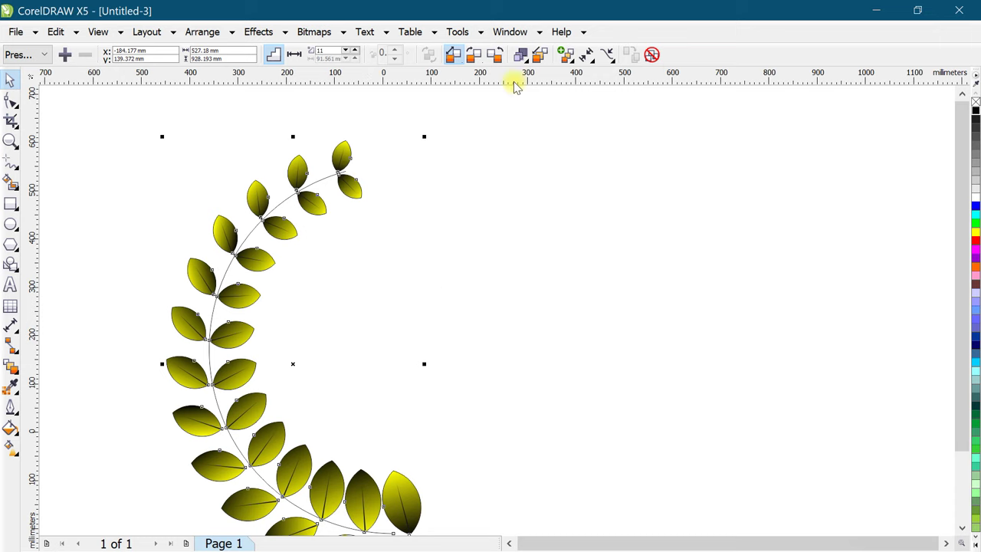
Try the clockwise and counterclockwise colour progressions on the leaf blend and keep the clockwise one.
left_click(473, 58)
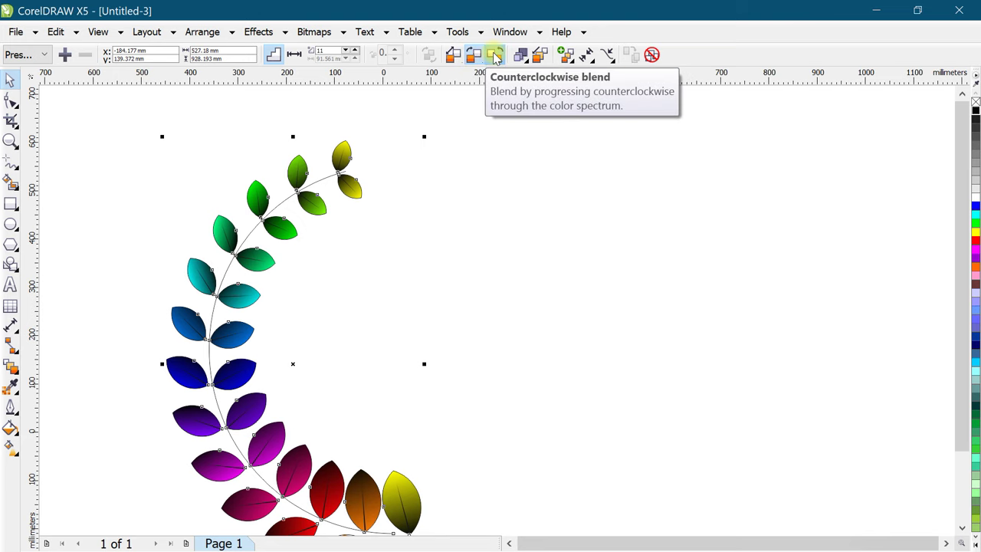
left_click(494, 55)
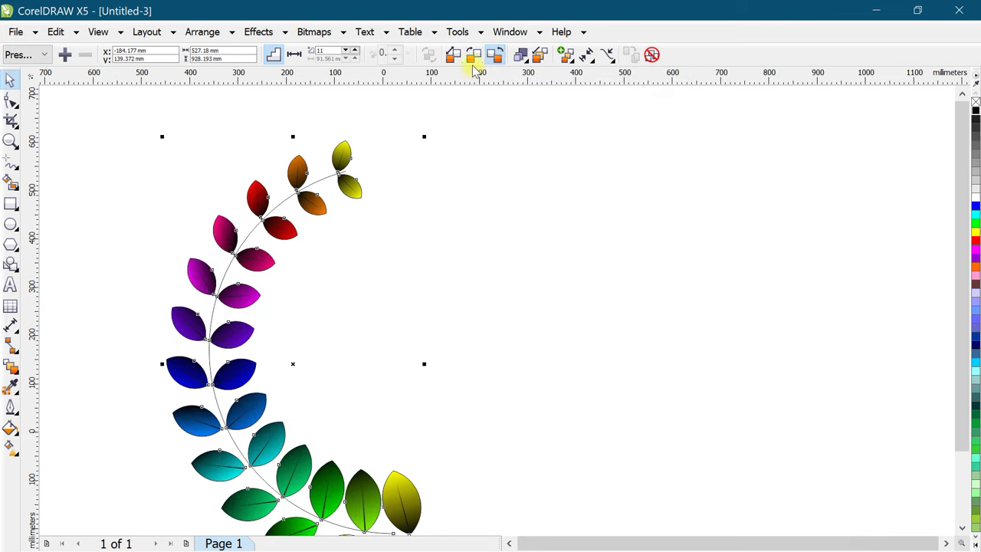
left_click(476, 57)
scroll(256, 259, "down", 2)
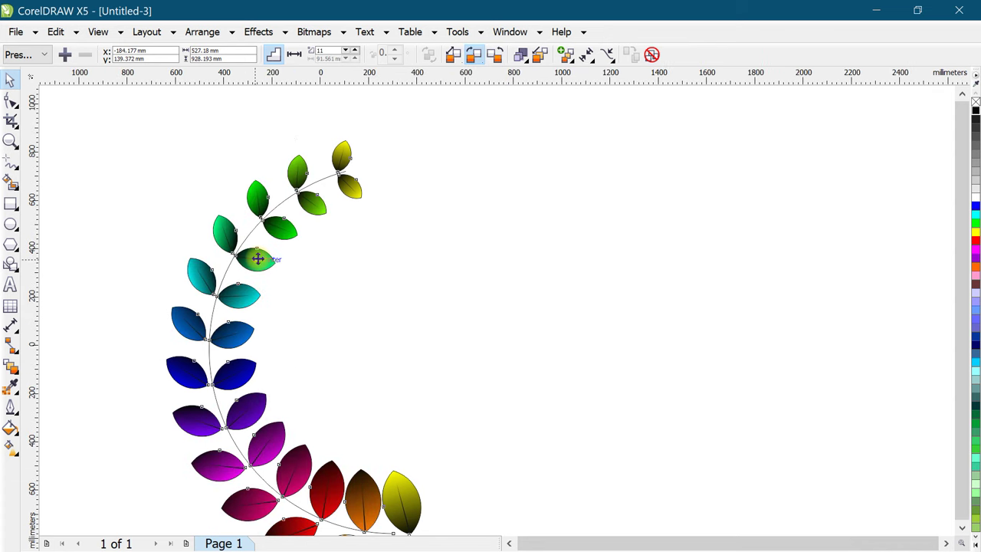
scroll(245, 348, "up", 2)
scroll(256, 235, "up", 2)
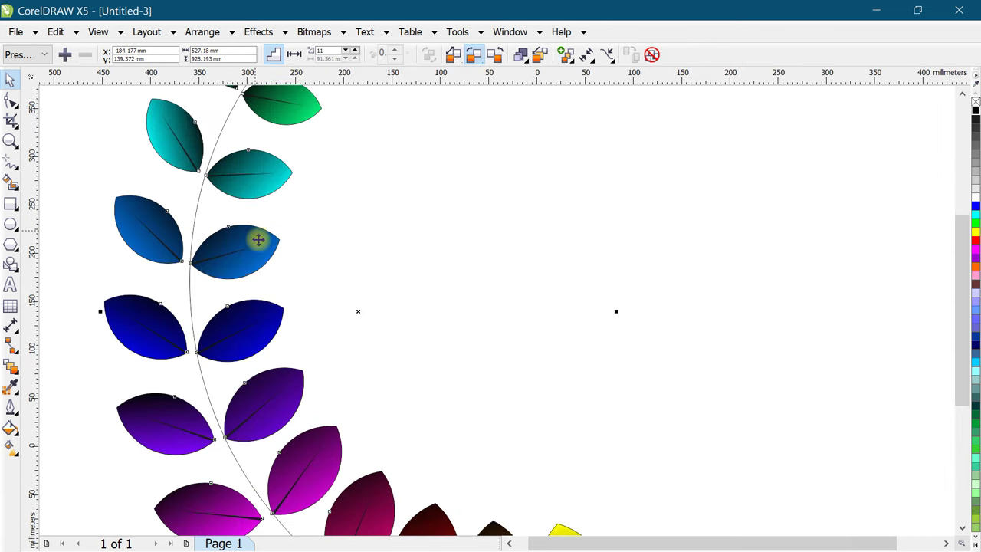
Scale the large leaf pair at the lower end of the arc down to about 71.8% of its original size.
scroll(276, 257, "down", 2)
left_click(10, 78)
left_click(432, 223)
left_click(427, 415)
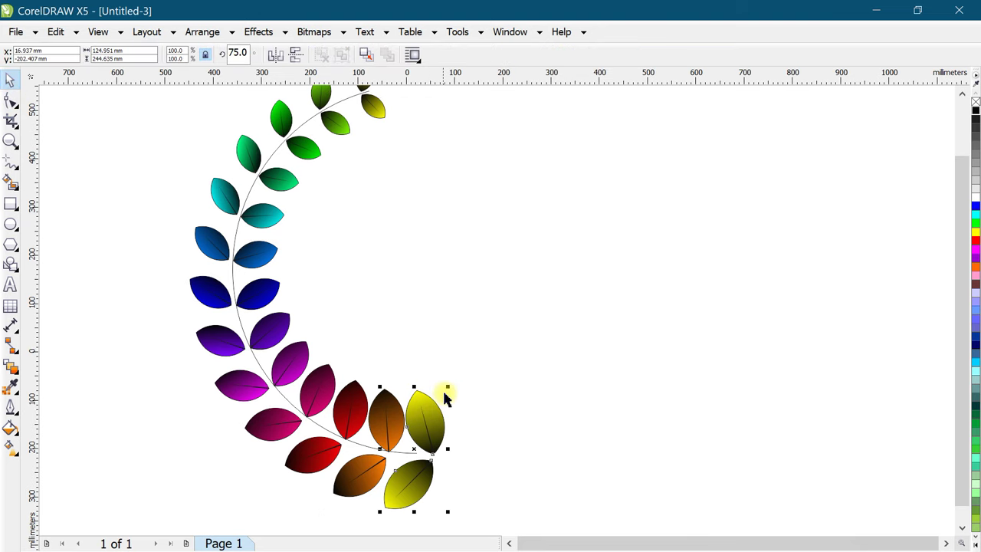
left_click_drag(447, 388, 439, 403)
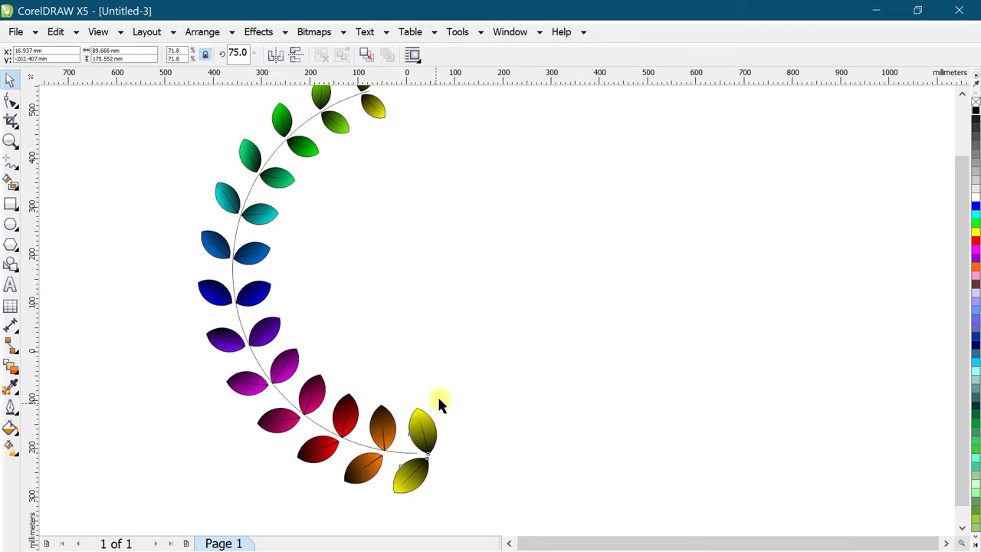
scroll(387, 259, "down", 3)
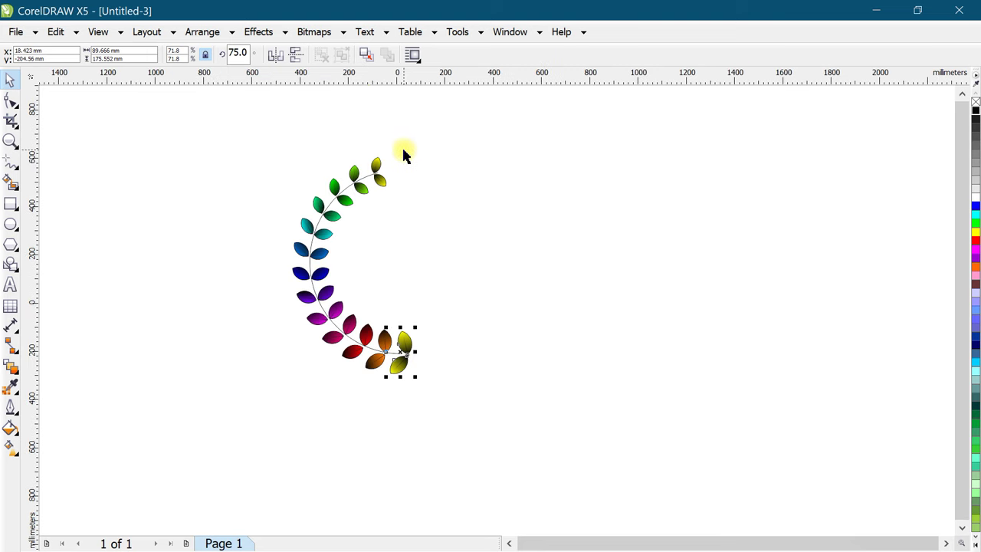
Scale the small leaf pair at the upper end of the arc down to about 35.4%.
scroll(403, 154, "up", 6)
left_click(328, 279)
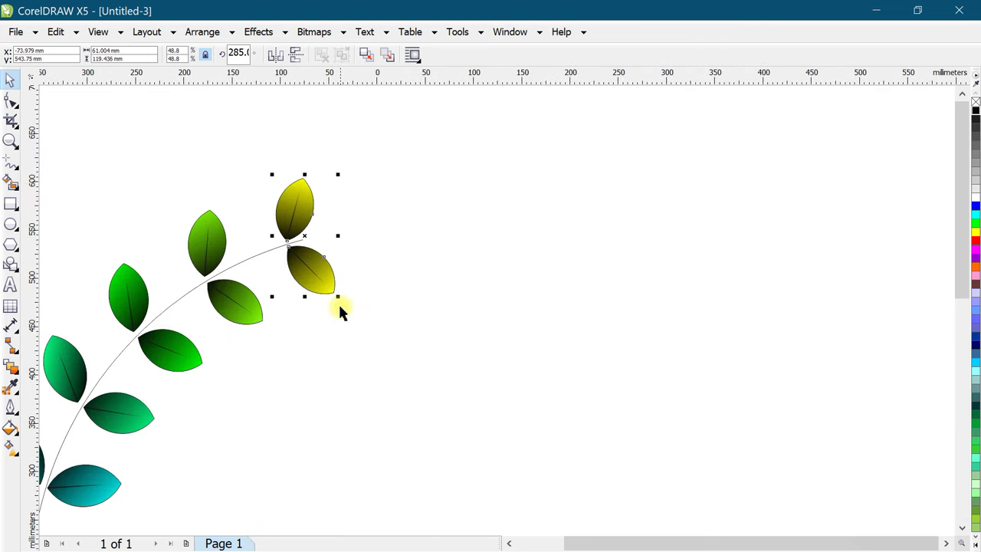
left_click_drag(340, 296, 333, 307)
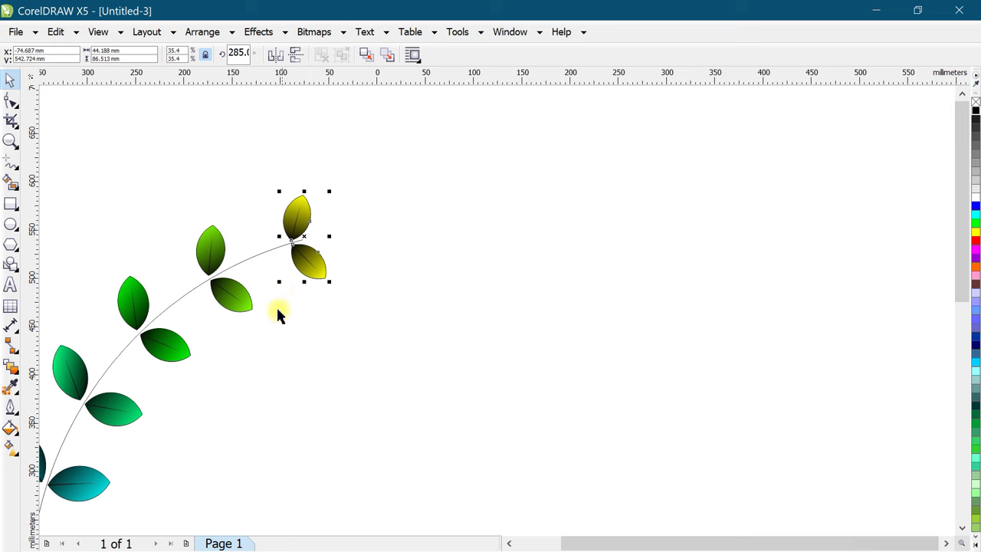
left_click(328, 309)
Set the number of steps of the leaf blend to 13.
scroll(328, 310, "down", 2)
left_click(306, 355)
scroll(272, 345, "up", 1)
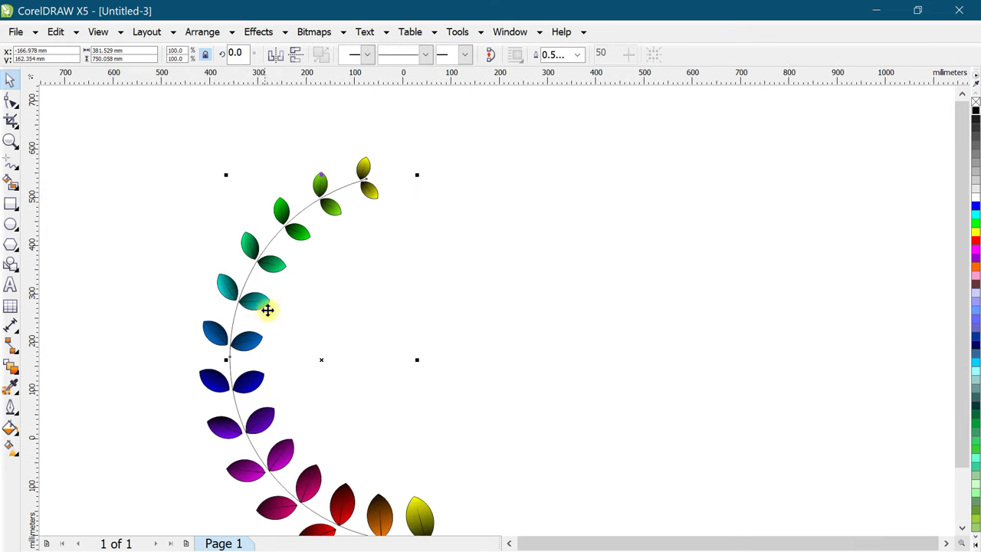
left_click(280, 262)
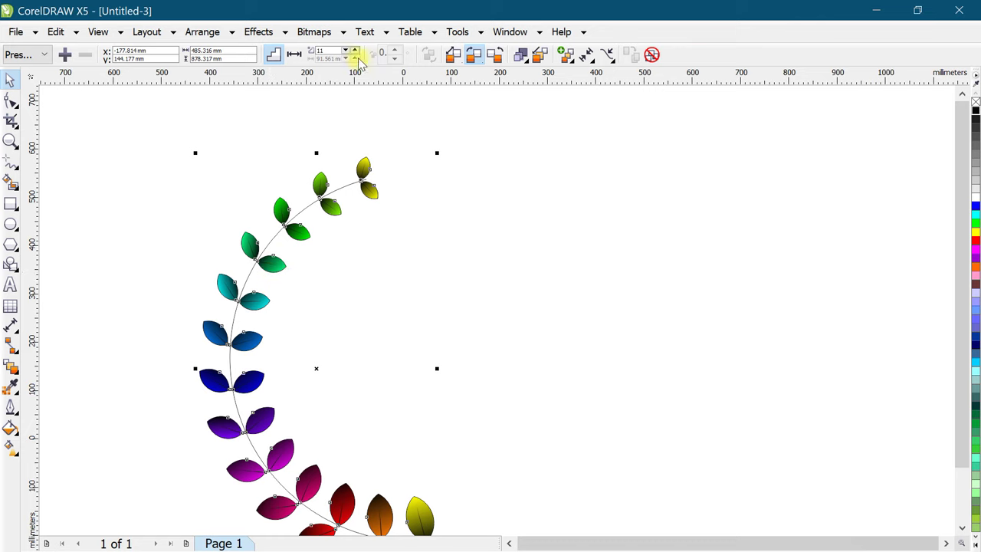
left_click(356, 50)
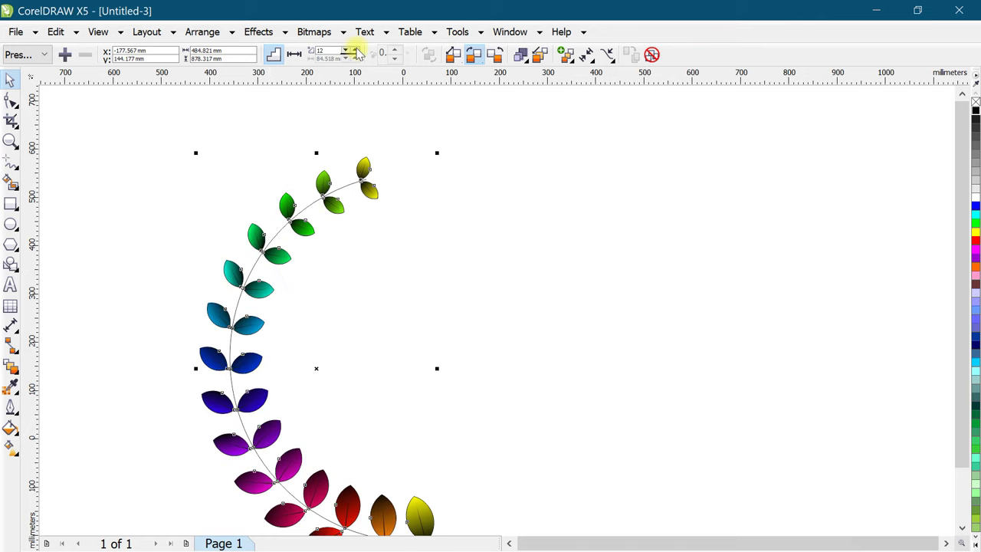
left_click(357, 52)
left_click(135, 237)
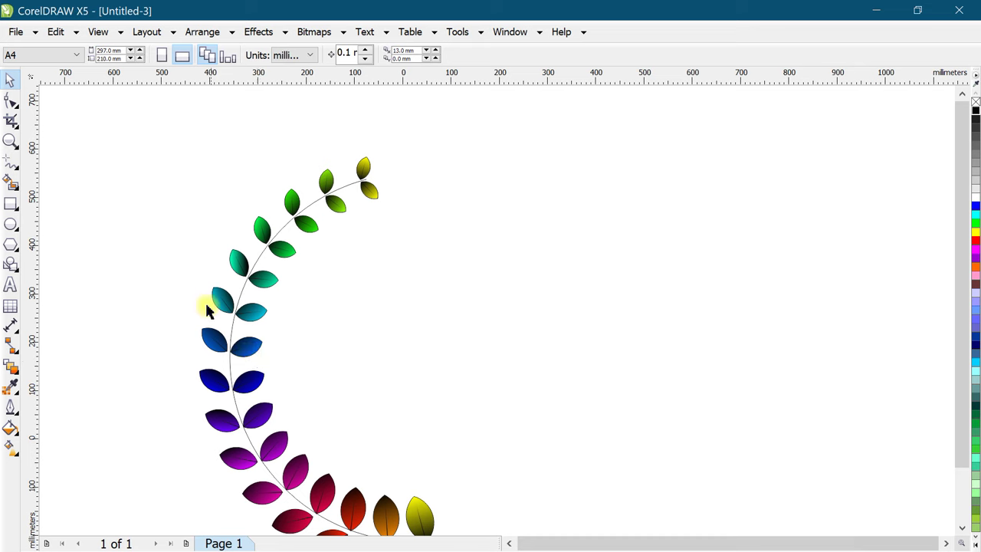
Slide the small leaf pair at the upper end back along the arc so that the path's tip is left free.
scroll(207, 309, "down", 2)
scroll(198, 334, "up", 2)
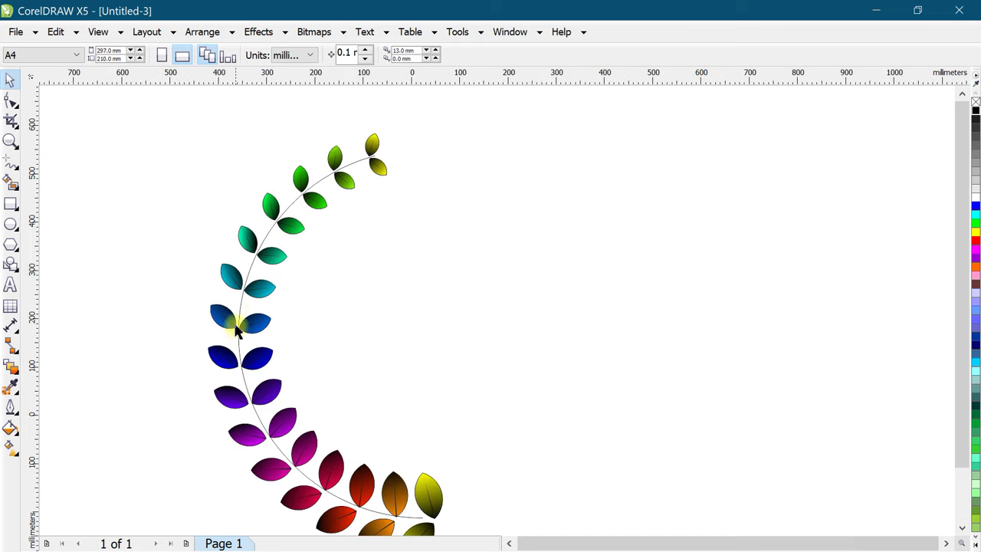
left_click(349, 213)
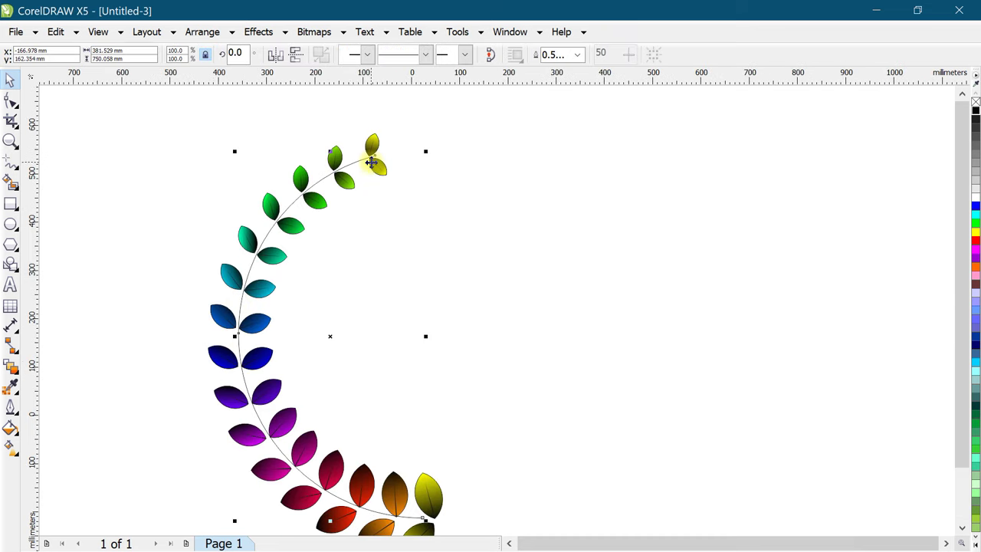
scroll(358, 193, "down", 2)
scroll(360, 195, "up", 3)
scroll(360, 194, "up", 2)
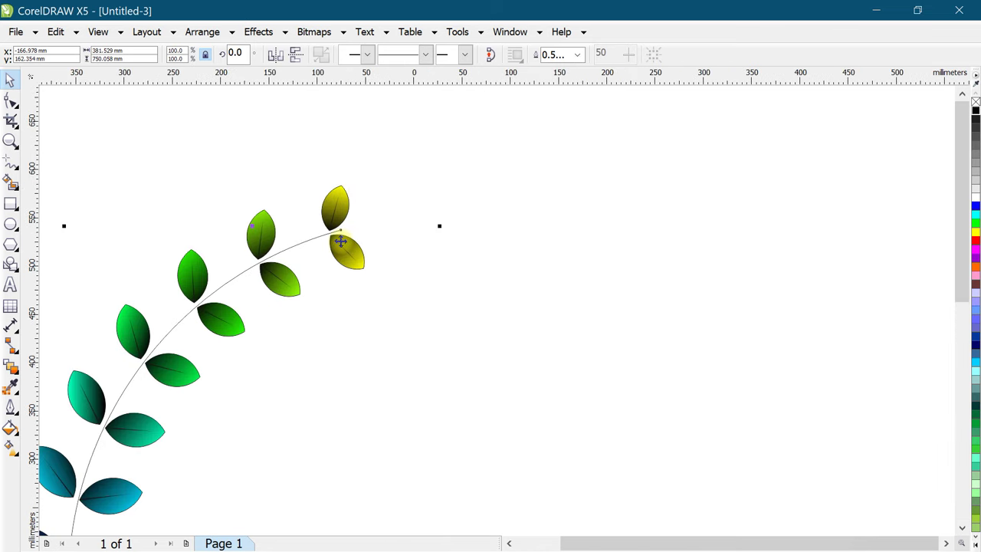
left_click(430, 278)
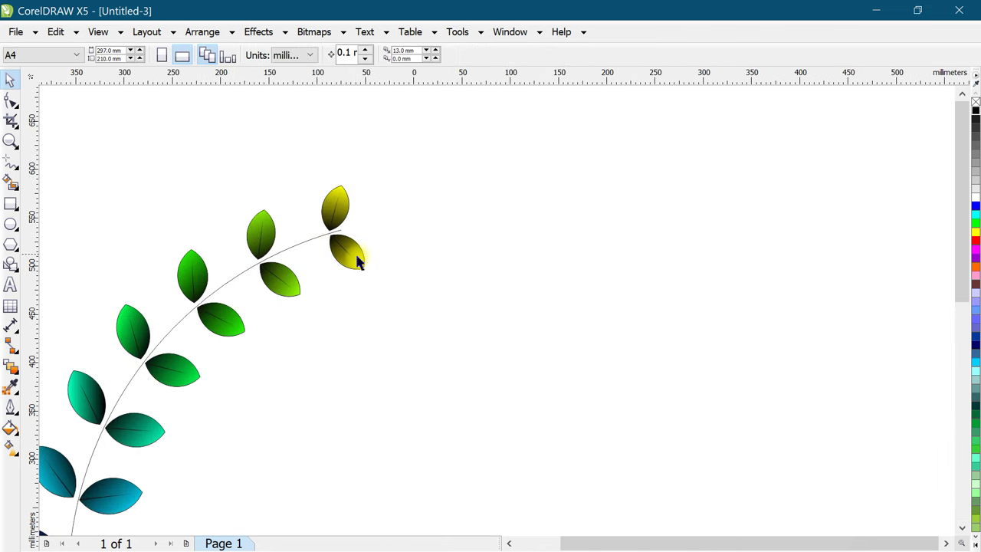
left_click_drag(339, 189, 319, 273)
scroll(230, 314, "down", 1)
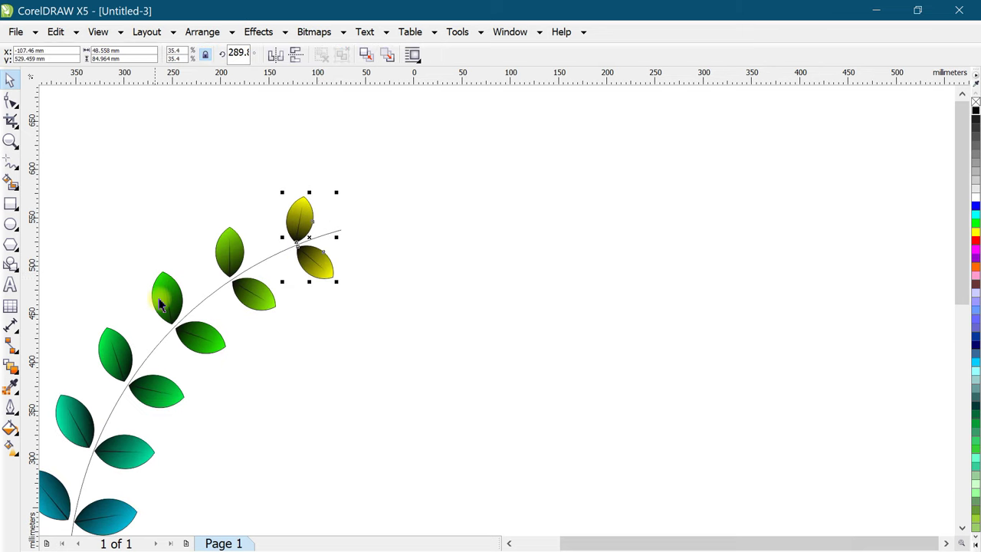
scroll(164, 299, "down", 2)
scroll(157, 341, "down", 1)
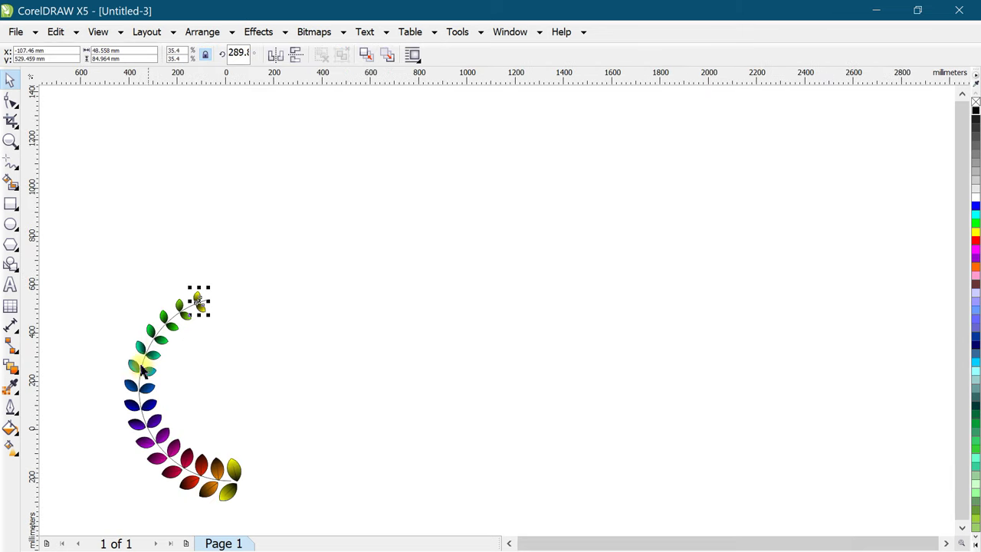
Undo the last stray changes and slide the small leaf pair slightly closer to the arc's upper tip.
scroll(149, 328, "up", 2)
left_click(410, 256)
left_click(383, 252)
key("ctrl+z")
key("ctrl+z")
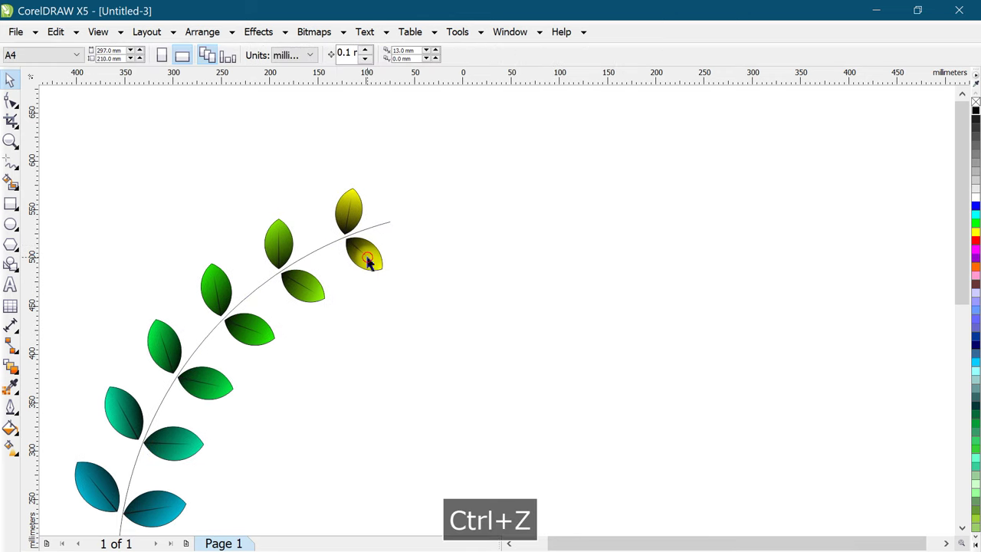
left_click(381, 272)
left_click_drag(381, 271, 384, 255)
left_click(440, 226)
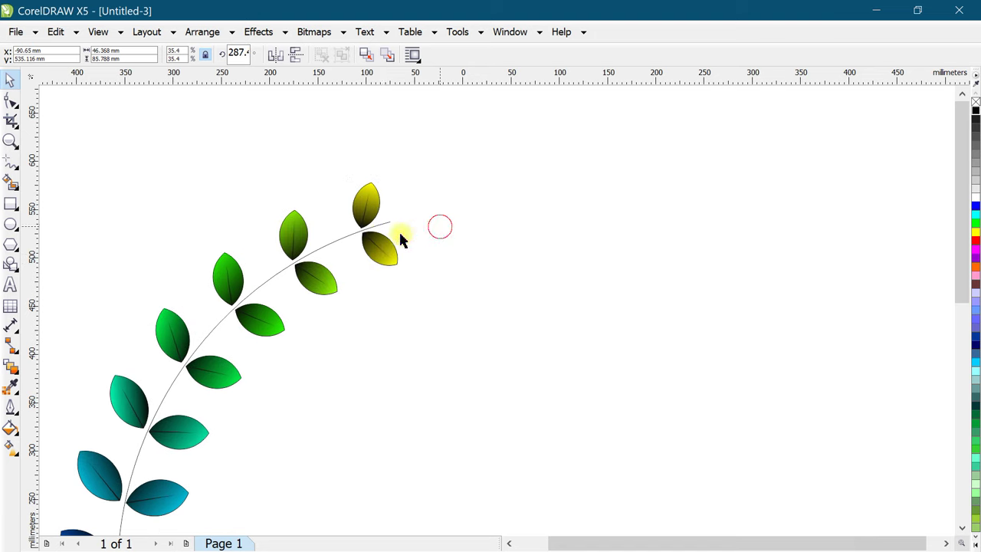
Duplicate the small leaf pair at the upper end and place the copy in the empty space beyond the arc's tip.
left_click(373, 191)
key("ctrl+v")
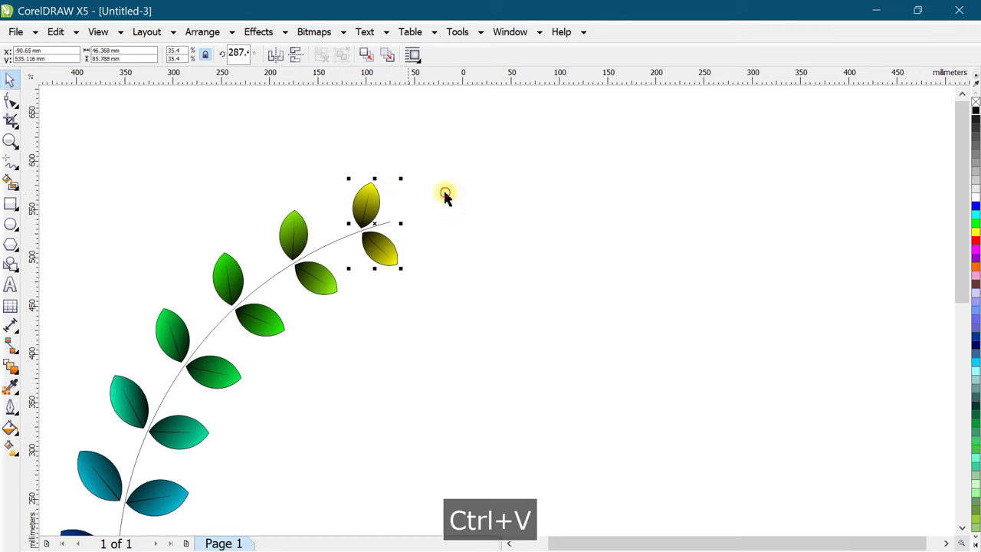
left_click(447, 197)
left_click_drag(375, 201, 489, 217)
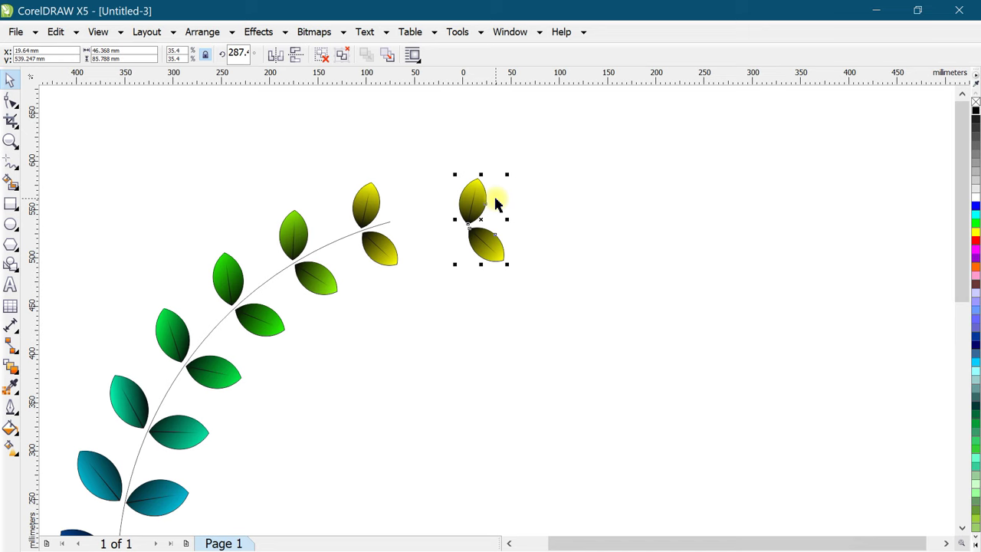
Ungroup the copied leaf pair and delete its lower leaf.
key("ctrl+u")
left_click(532, 252)
left_click(483, 254)
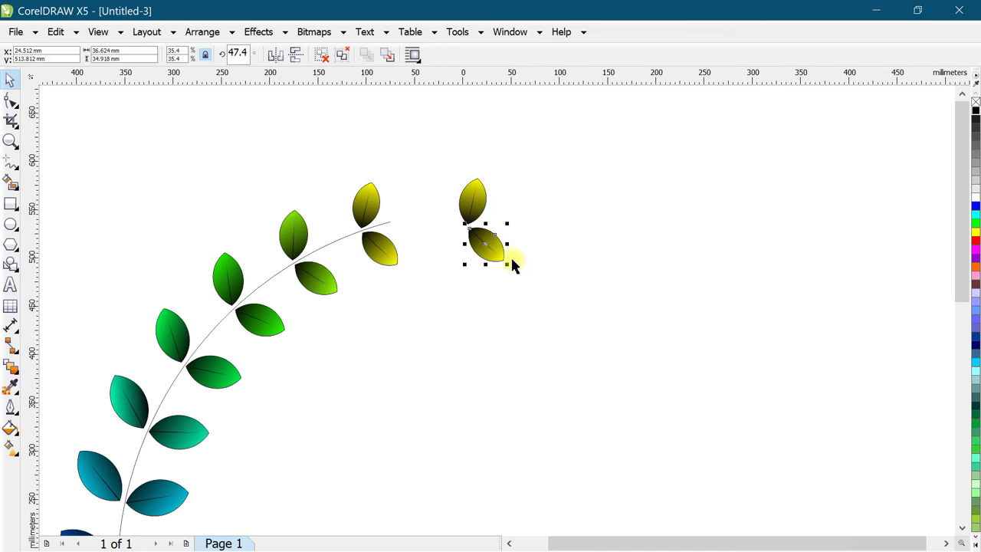
key("Delete")
Rotate the remaining single leaf clockwise to about 287.4 degrees and attach it to the upper tip of the arc.
left_click(471, 201)
left_click(484, 197)
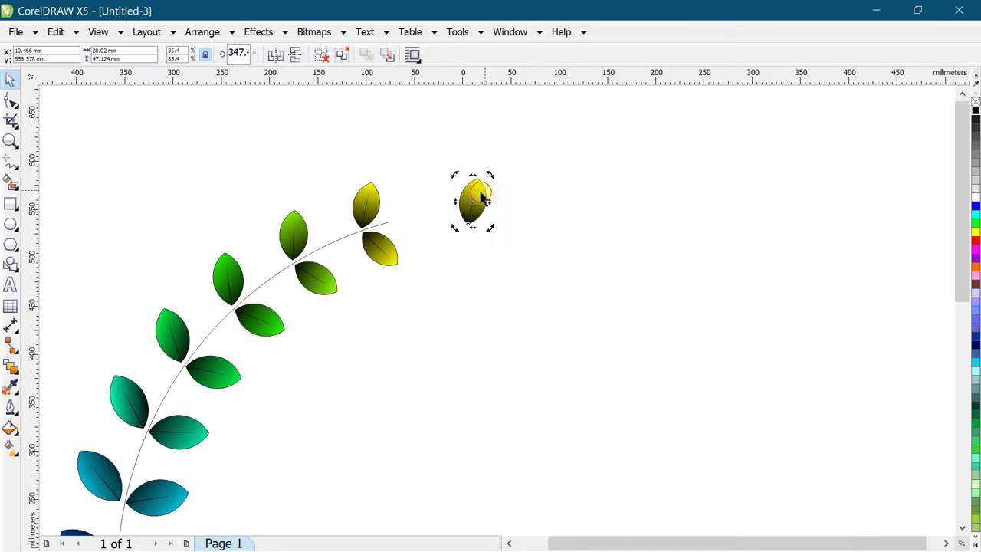
left_click_drag(492, 176, 512, 207)
left_click(524, 258)
left_click_drag(452, 211, 391, 221)
left_click(513, 276)
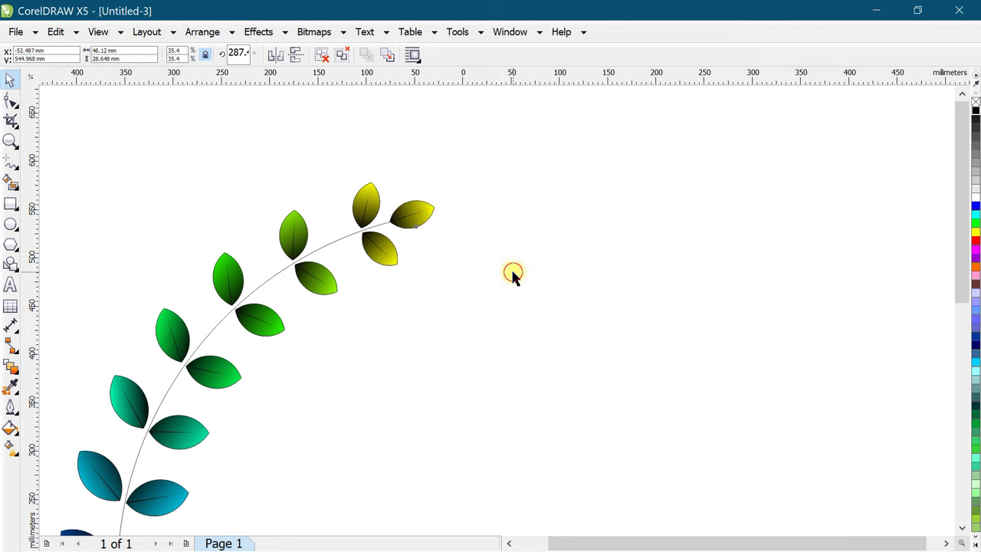
Slide the small leaf pair next to the tip leaf slightly farther back along the arc.
scroll(361, 252, "down", 2)
scroll(374, 337, "up", 1)
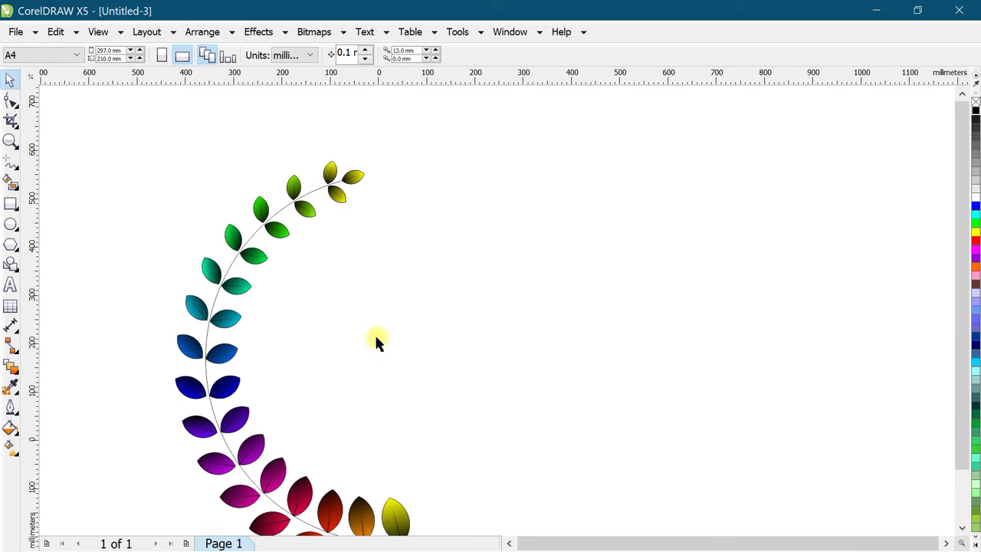
scroll(351, 198, "up", 1)
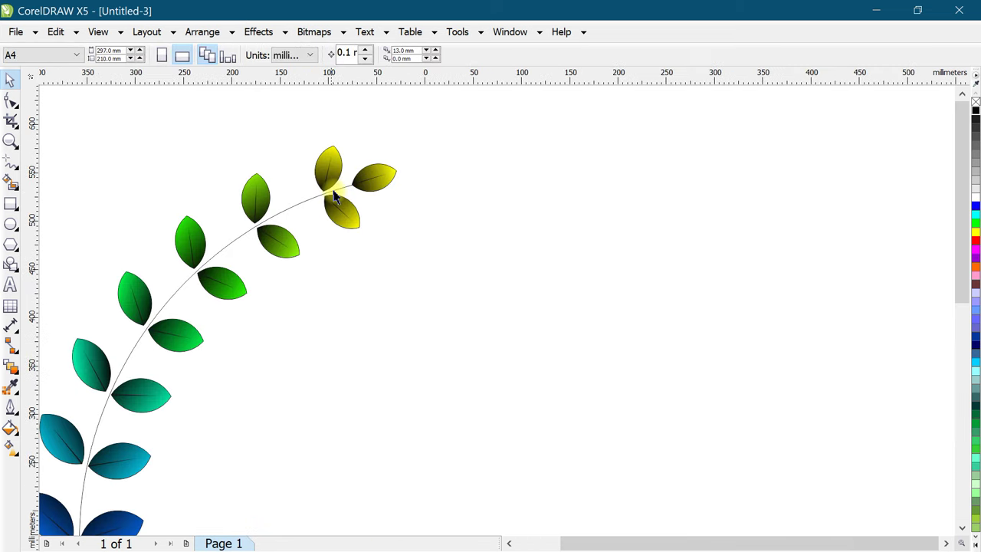
left_click_drag(312, 143, 360, 230)
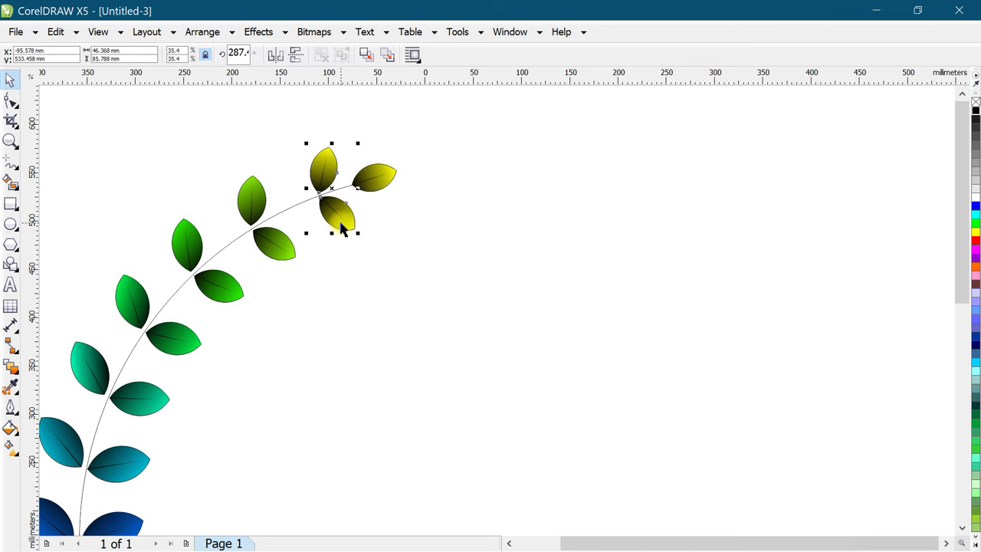
scroll(280, 246, "down", 1)
scroll(230, 361, "down", 1)
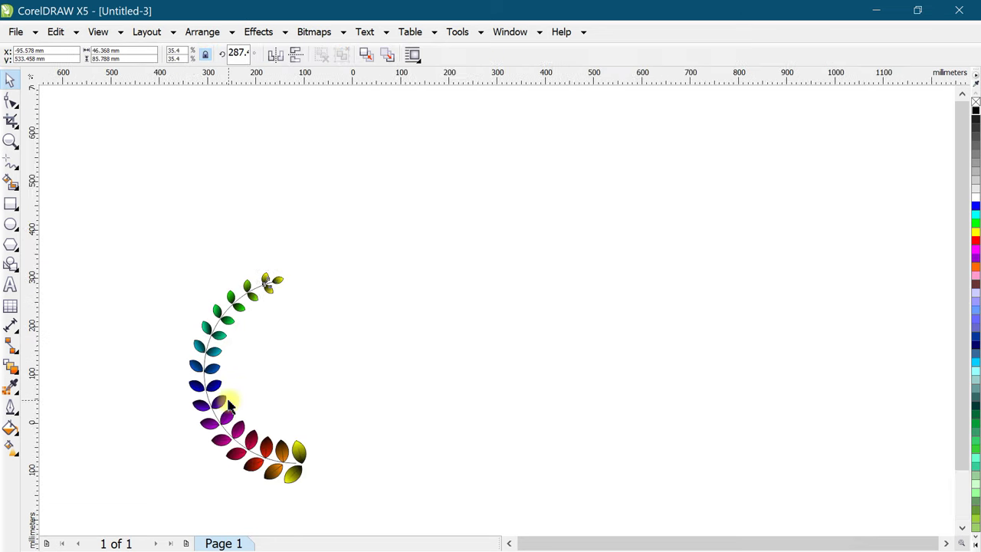
Increase the linked object and colour acceleration of the leaf blend slightly to adjust the spacing along the arc.
scroll(226, 398, "up", 1)
left_click_drag(963, 379, 963, 405)
left_click(201, 288)
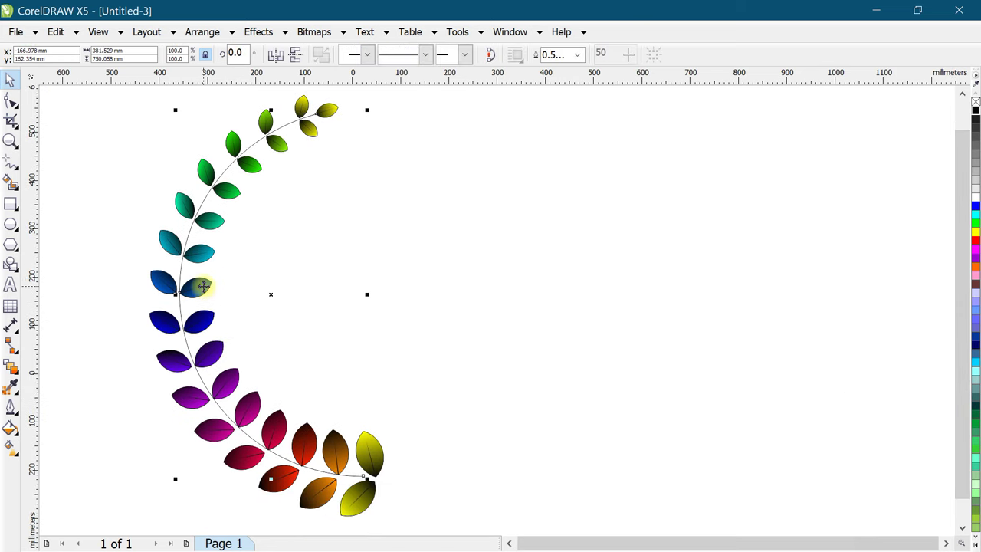
left_click(153, 286)
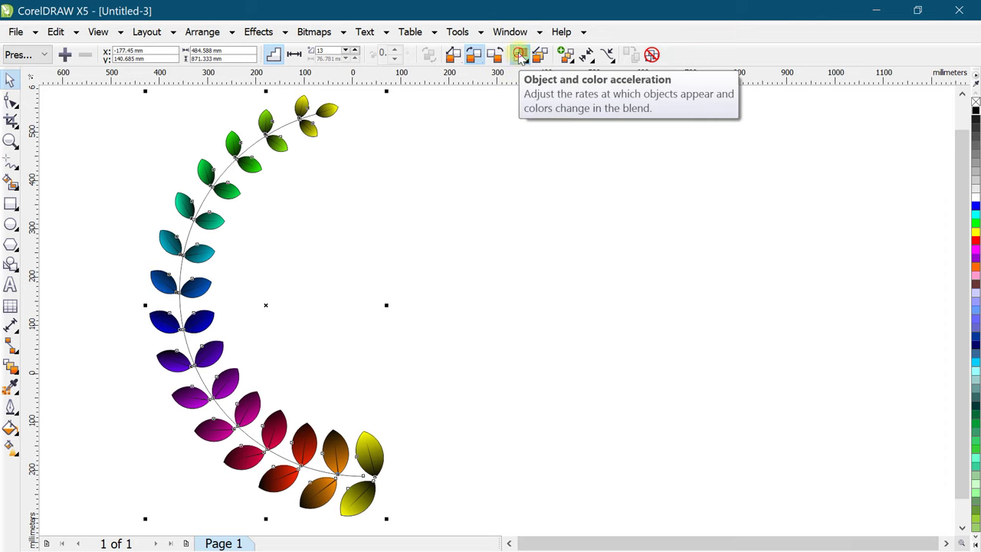
left_click(519, 56)
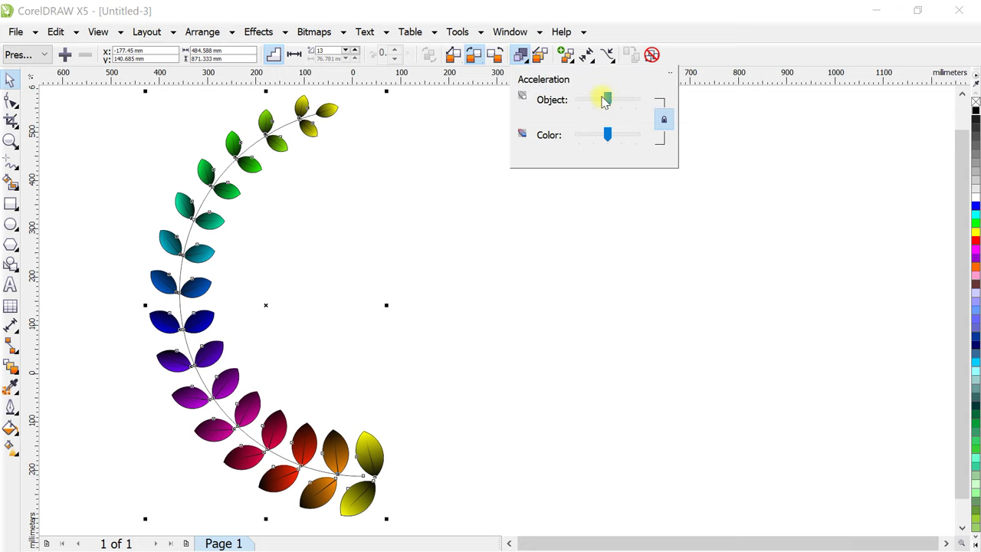
left_click_drag(601, 103, 602, 103)
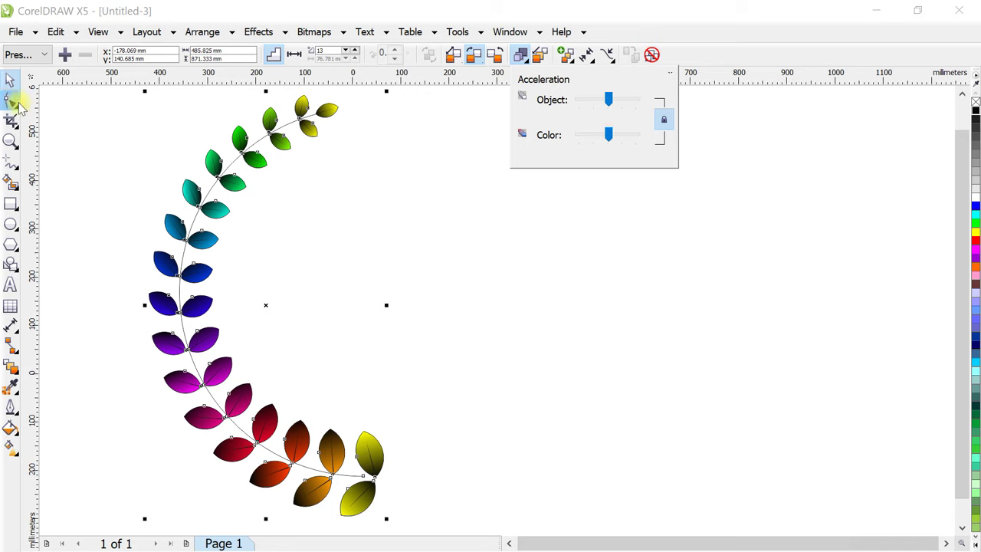
left_click(82, 138)
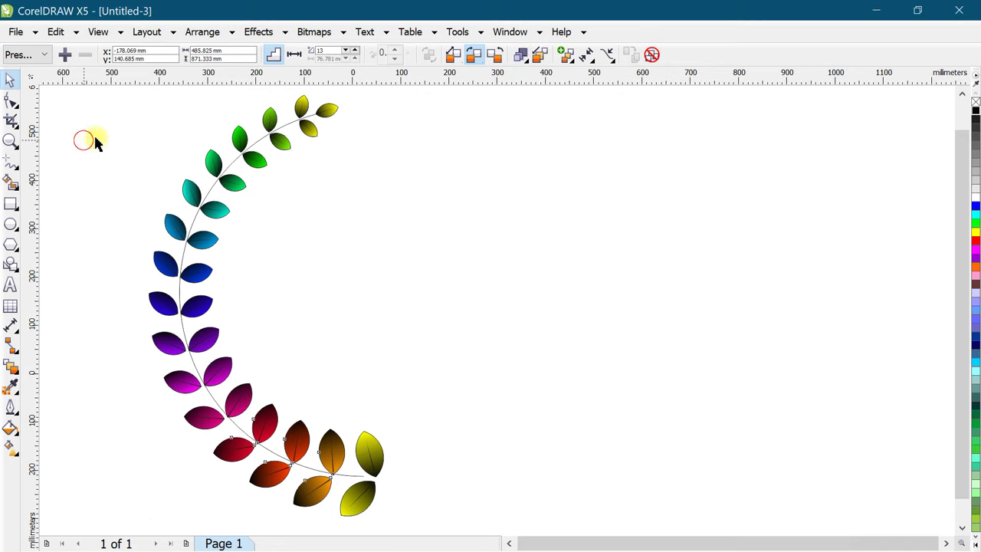
Create a horizontally mirrored copy of the leaf blend to the right of the original, closing the wreath at the bottom.
left_click(202, 244)
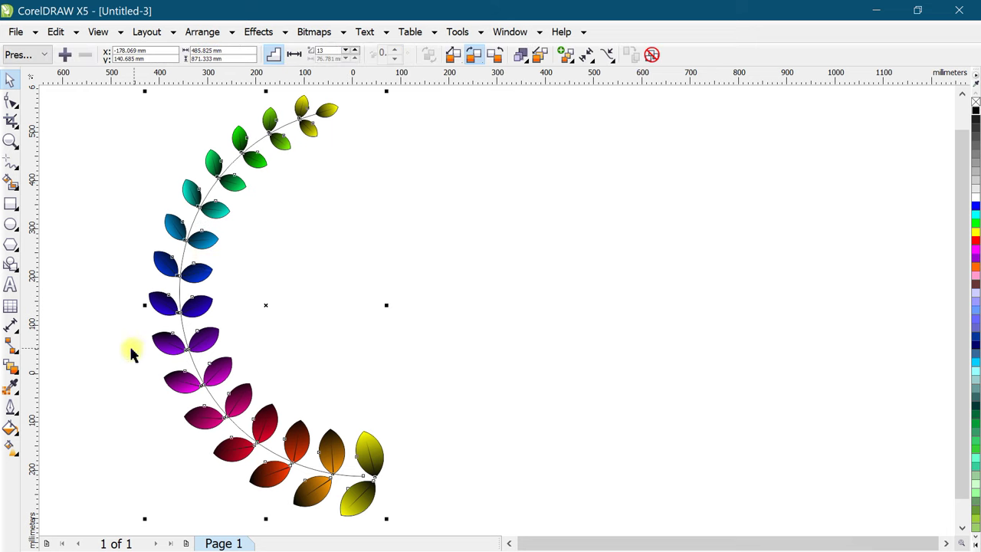
left_click_drag(144, 308, 523, 333)
right_click(523, 333)
left_click(832, 372)
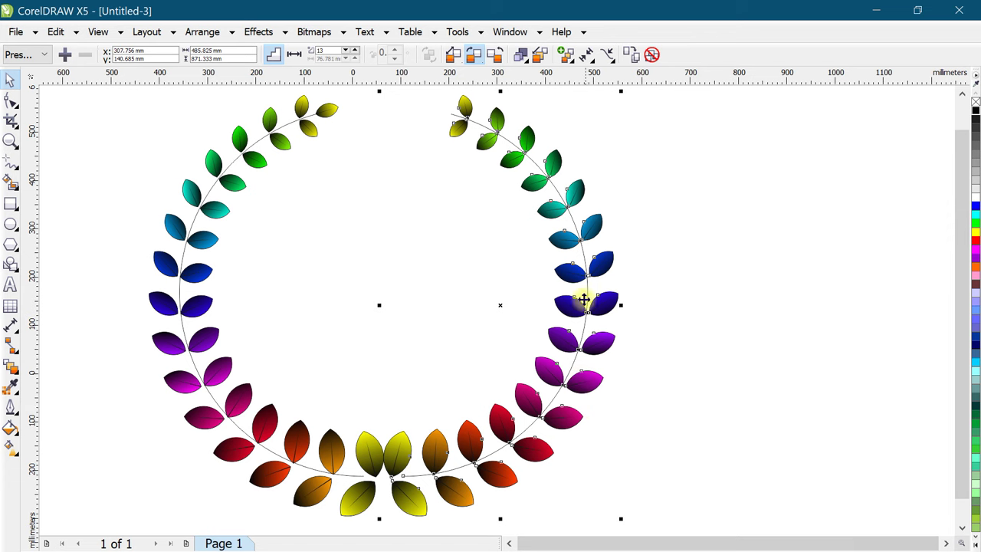
scroll(581, 287, "up", 2)
scroll(599, 292, "up", 3)
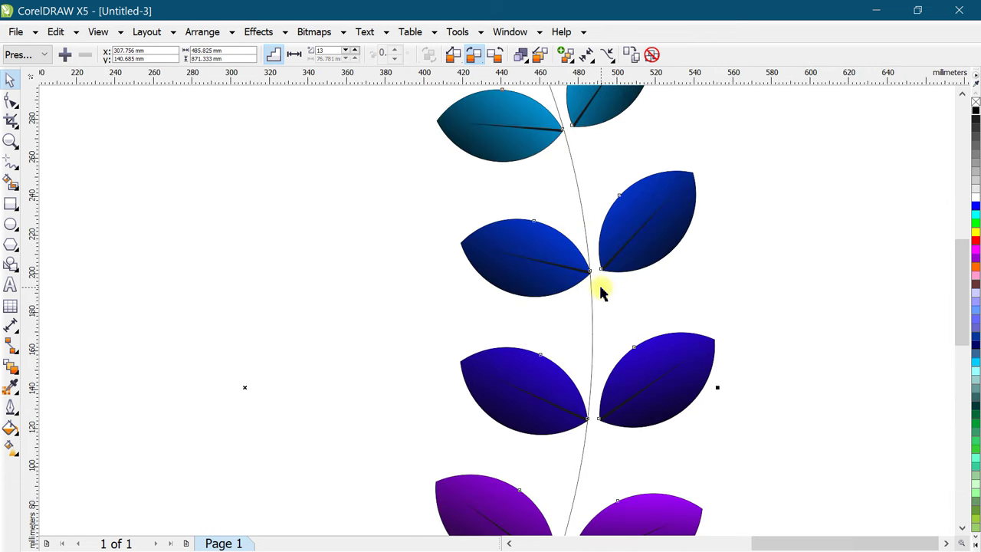
scroll(600, 291, "down", 5)
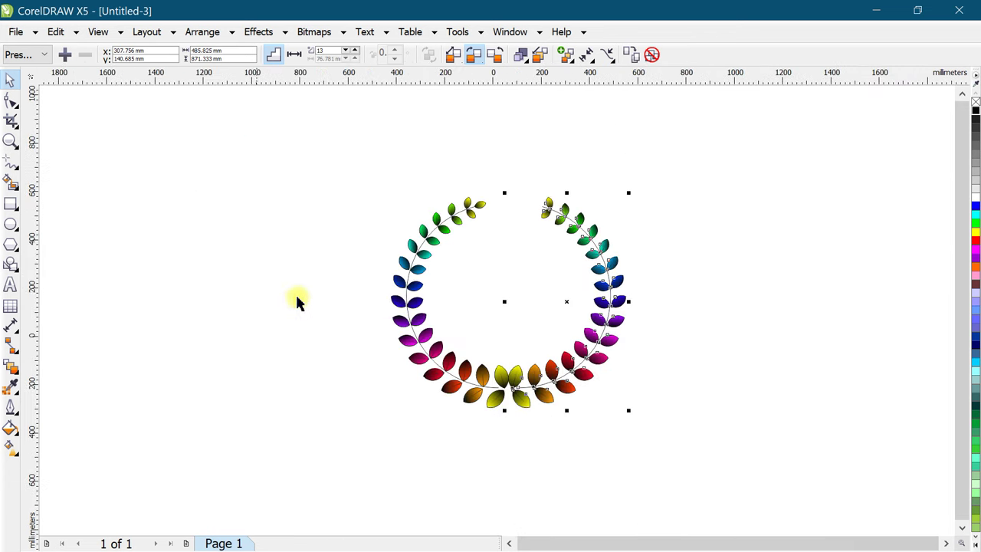
Delete the mirrored copy of the leaf branch, keeping only the original left branch.
scroll(420, 299, "up", 4)
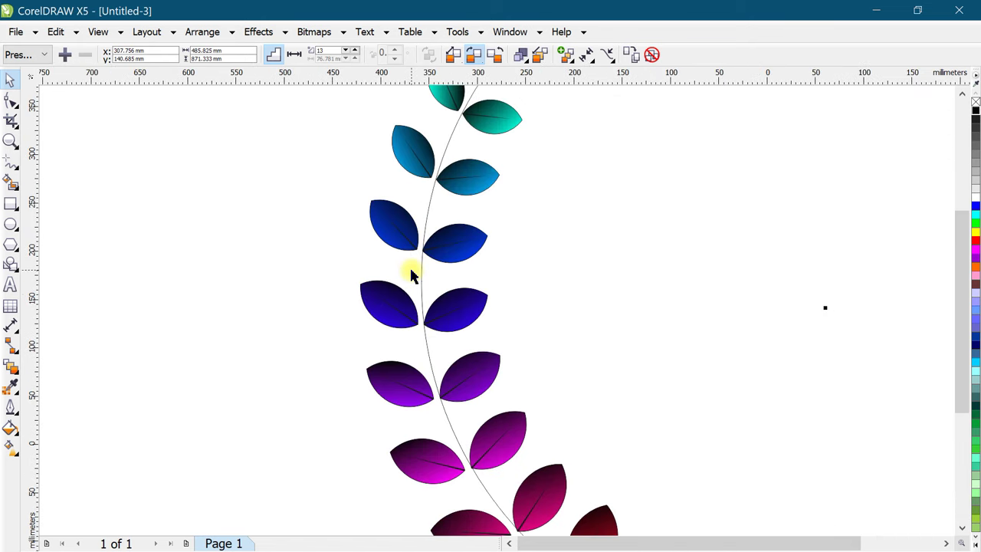
scroll(383, 264, "down", 3)
left_click(432, 326)
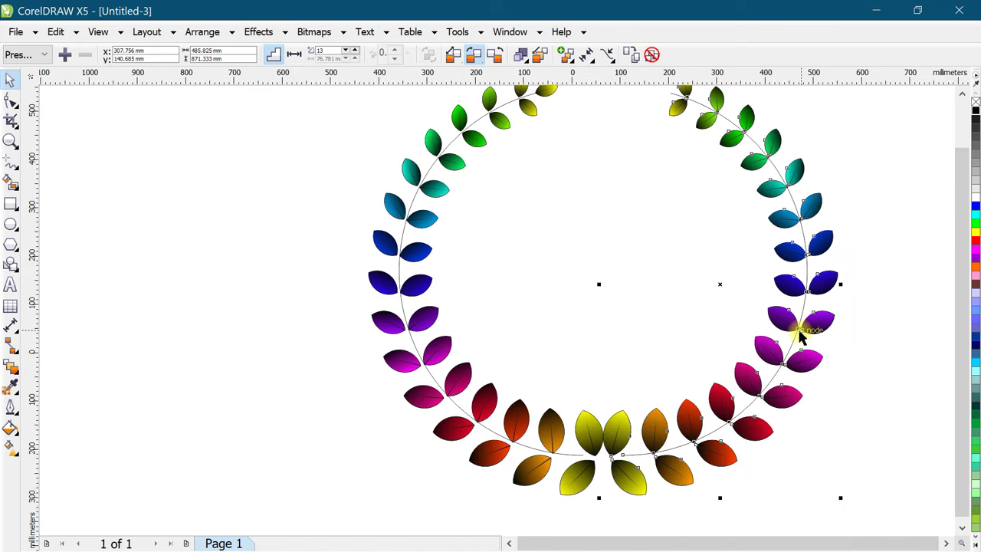
key("Delete")
Rotate the large yellow leaf pair at the arc's lower end to 90 degrees so it lines up with the path.
left_click(591, 429)
left_click_drag(591, 429, 603, 407)
left_click(585, 426)
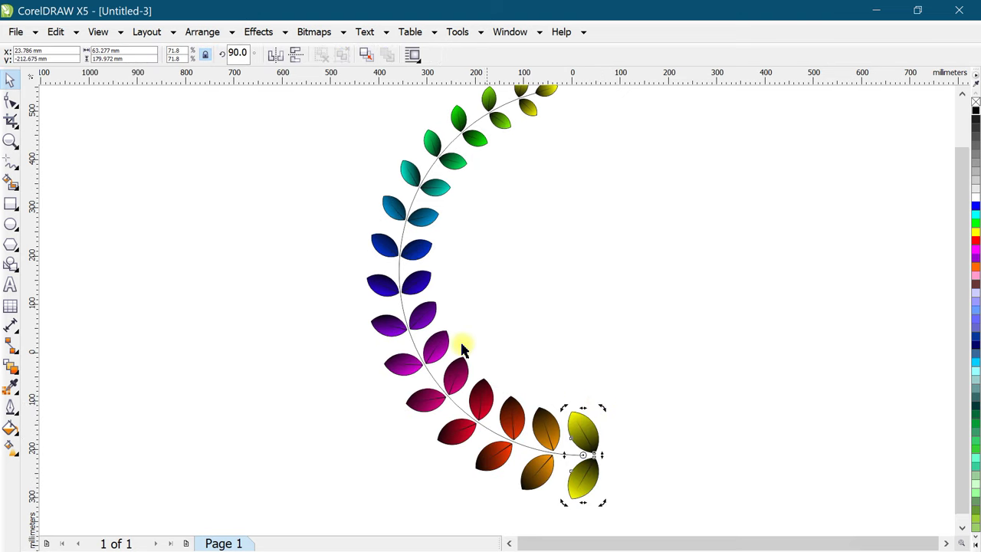
Set the outline width of the arc path running through the leaves to 4 pt.
scroll(403, 248, "up", 2)
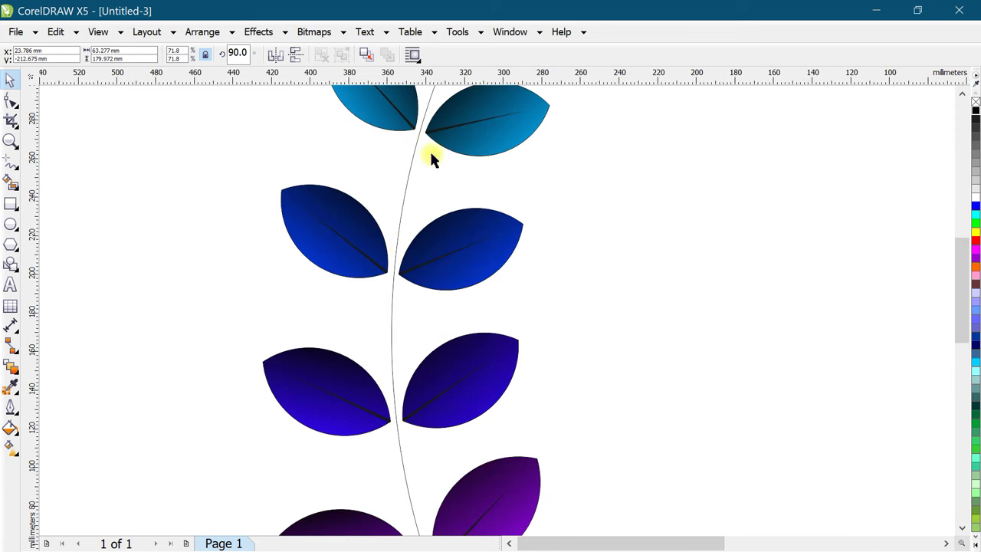
scroll(353, 255, "down", 3)
scroll(476, 125, "up", 1)
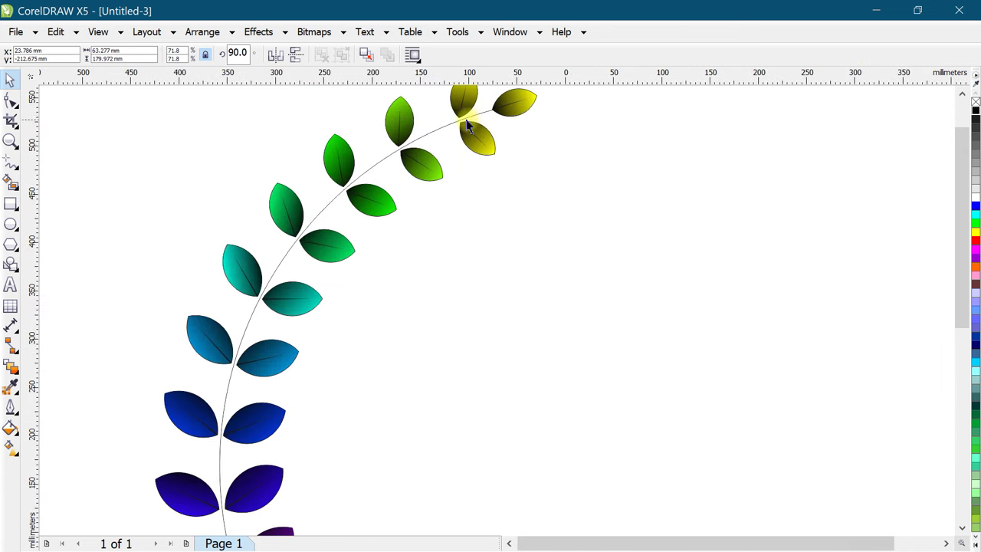
scroll(219, 274, "down", 2)
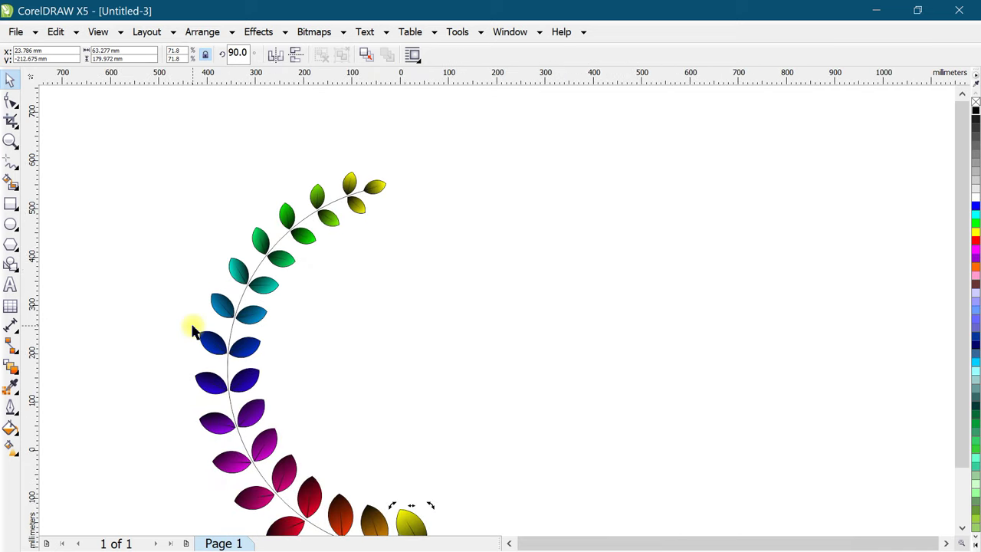
scroll(197, 329, "up", 2)
scroll(196, 345, "up", 2)
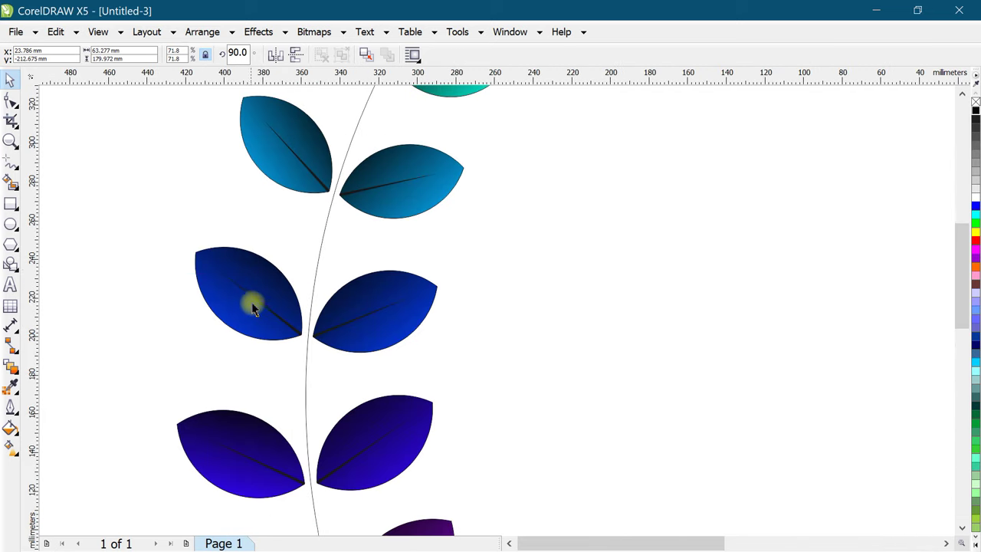
left_click(320, 251)
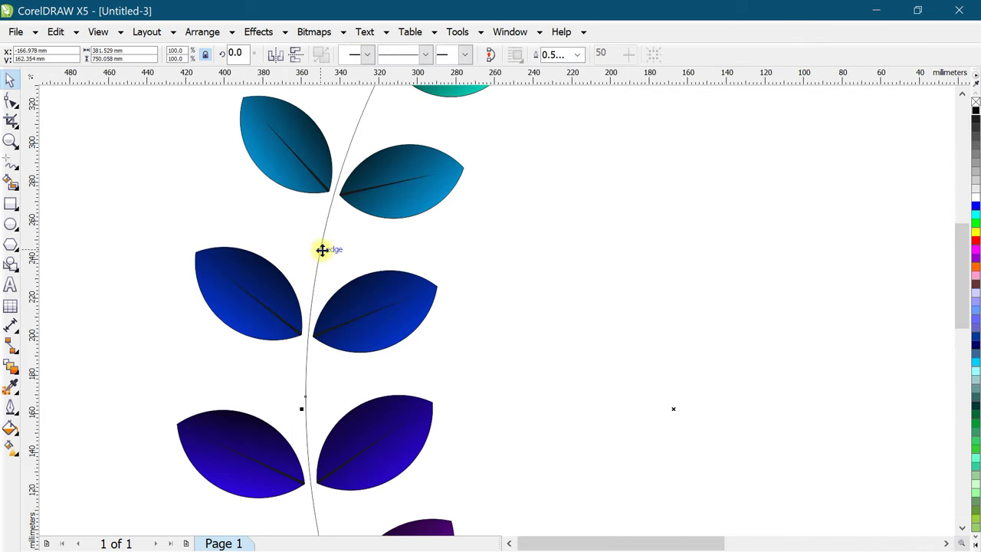
left_click(11, 407)
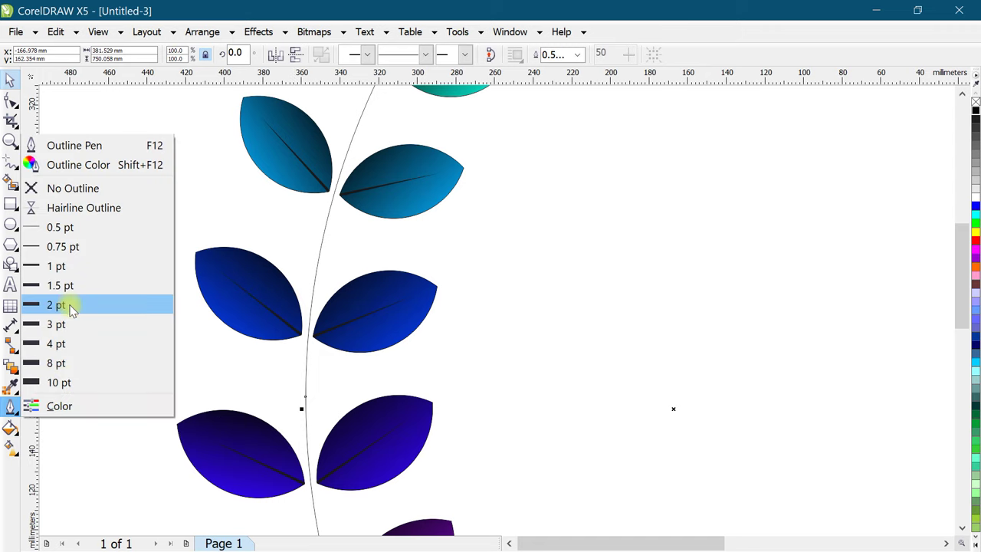
left_click(68, 305)
left_click(10, 406)
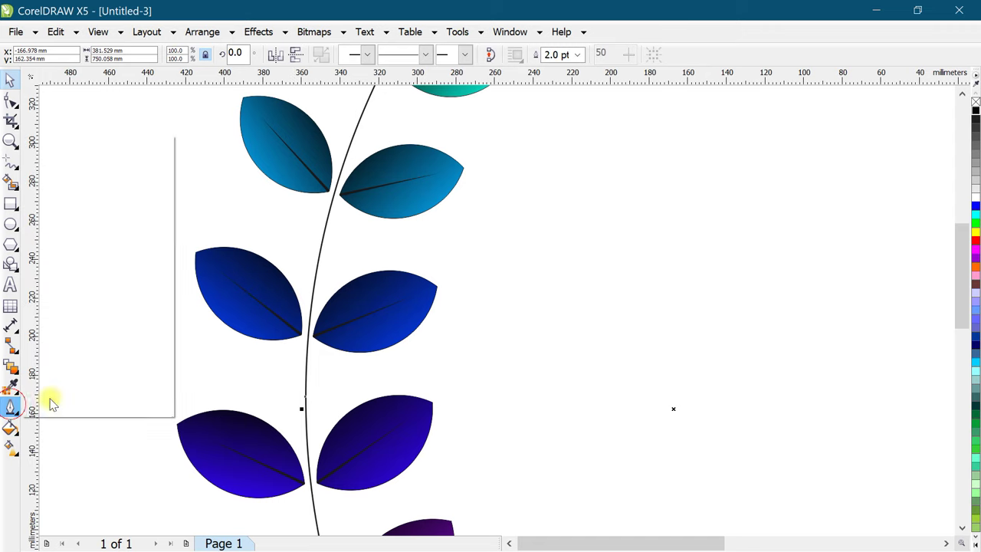
left_click(66, 345)
scroll(131, 340, "down", 4)
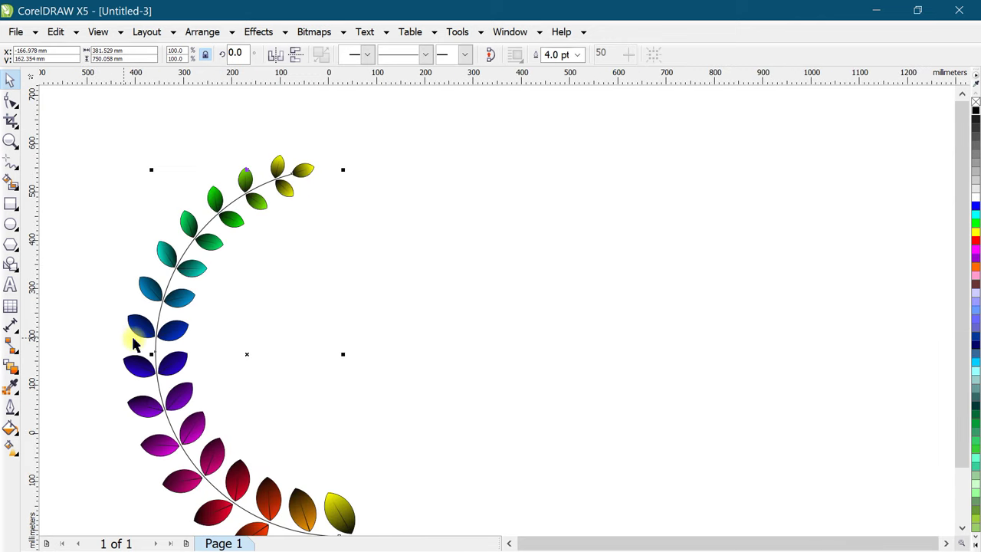
Create a horizontally mirrored copy of the whole leaf blend to the right of the original branch.
left_click(121, 410)
scroll(85, 370, "up", 1)
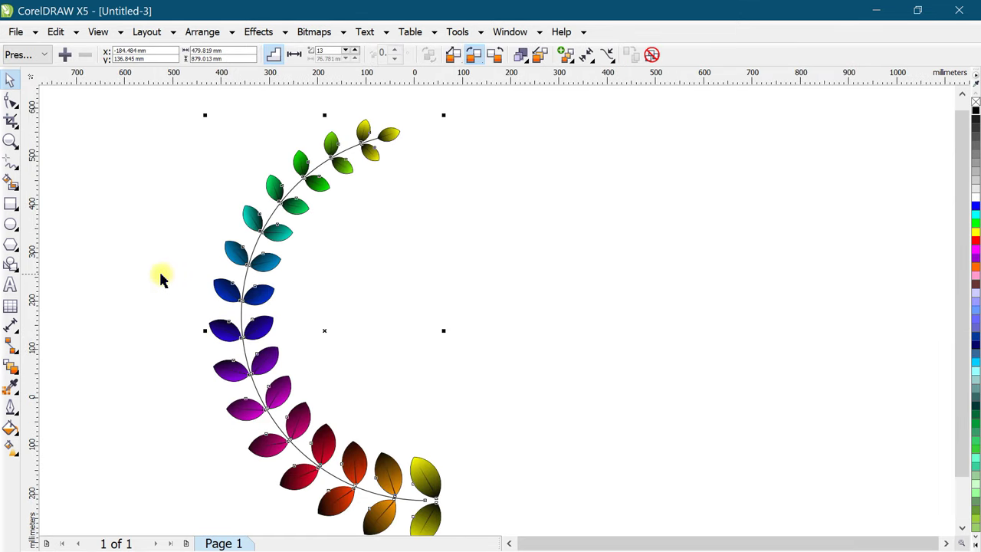
scroll(164, 278, "down", 1)
scroll(163, 279, "up", 1)
left_click(138, 313)
left_click(227, 291)
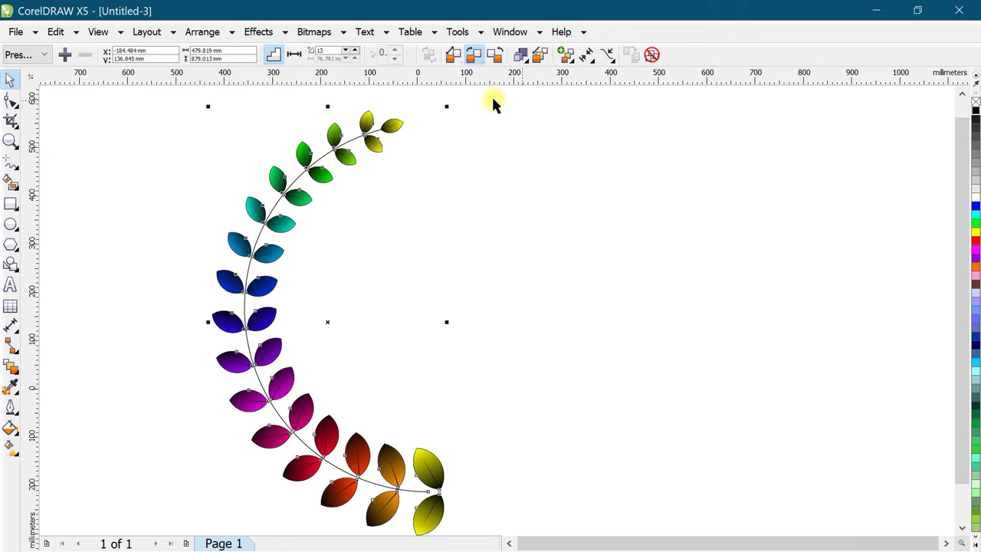
left_click_drag(211, 324, 571, 377)
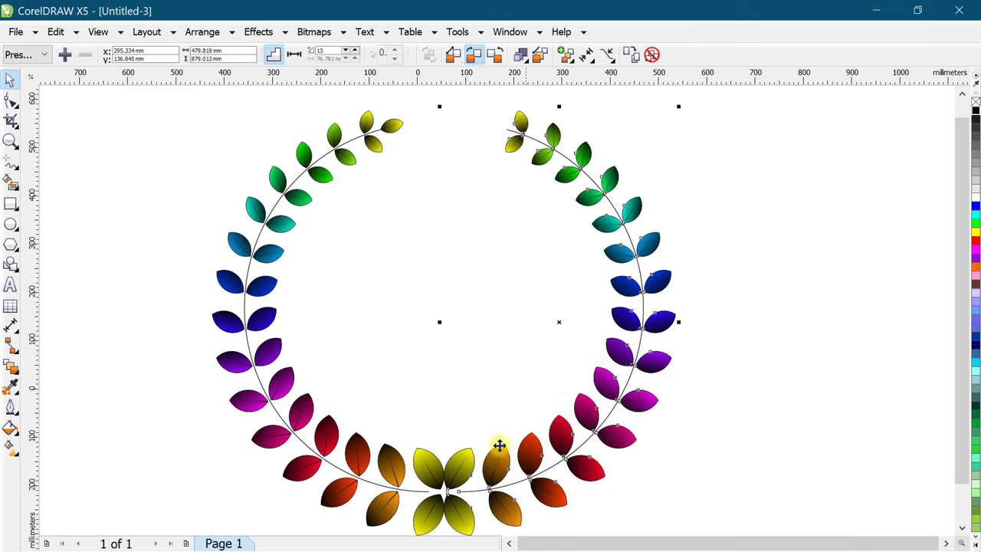
left_click(732, 332)
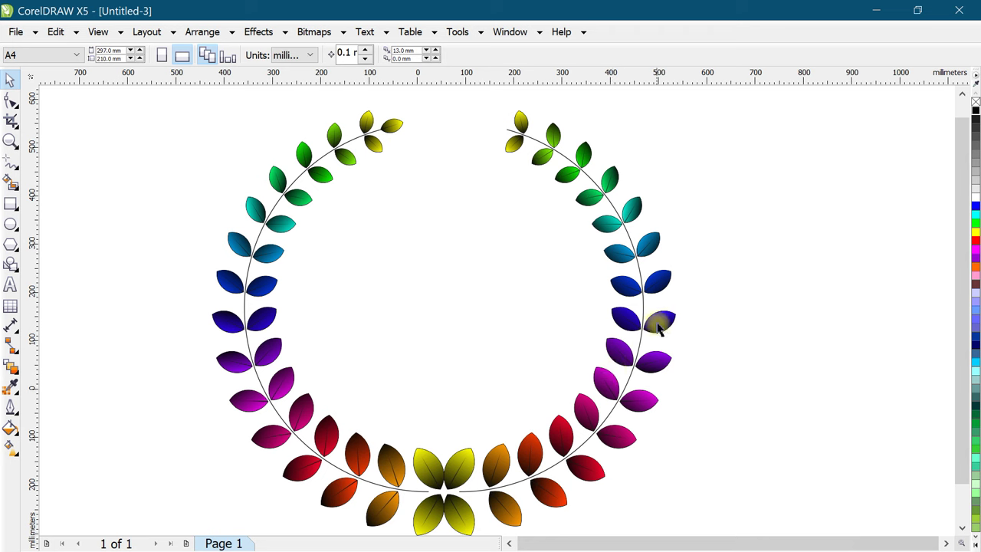
Move the mirrored branch farther right, leaving a gap between the two lower leaf pairs.
left_click(650, 349)
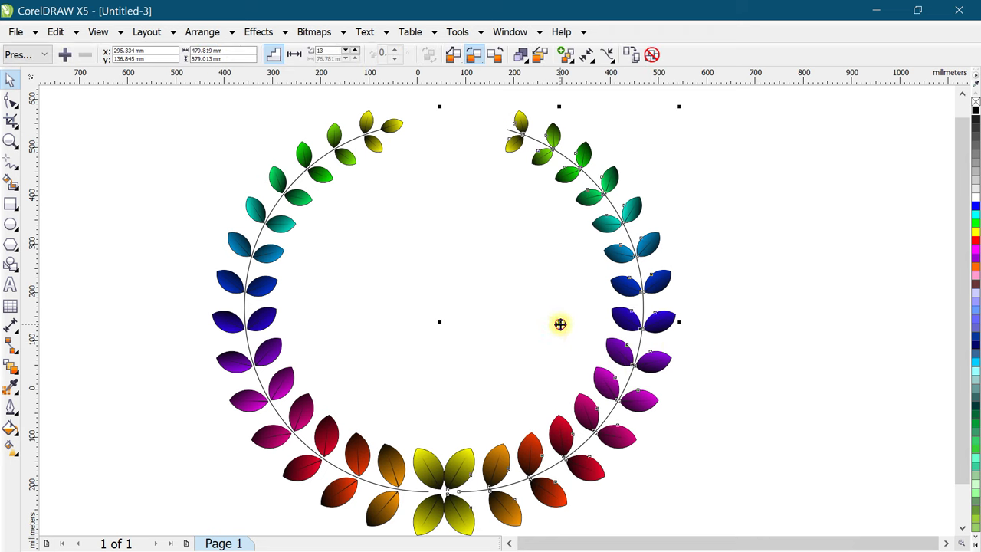
left_click_drag(561, 324, 606, 325)
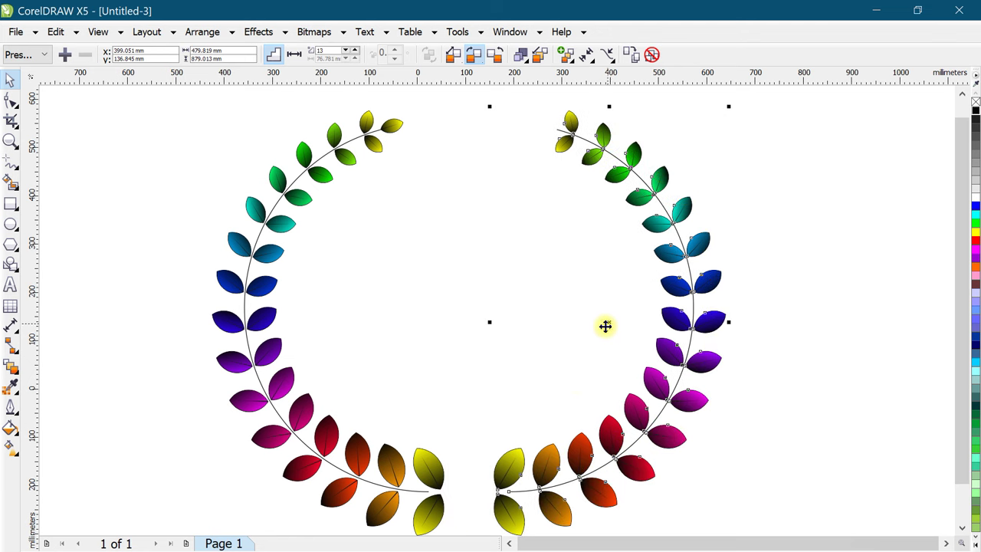
scroll(364, 375, "down", 1)
scroll(430, 444, "up", 1)
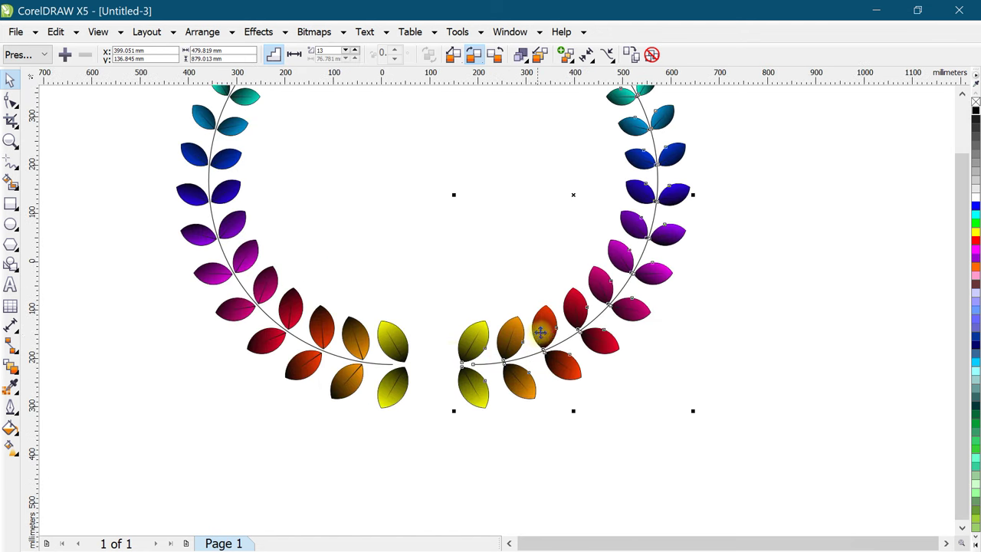
left_click_drag(549, 330, 569, 330)
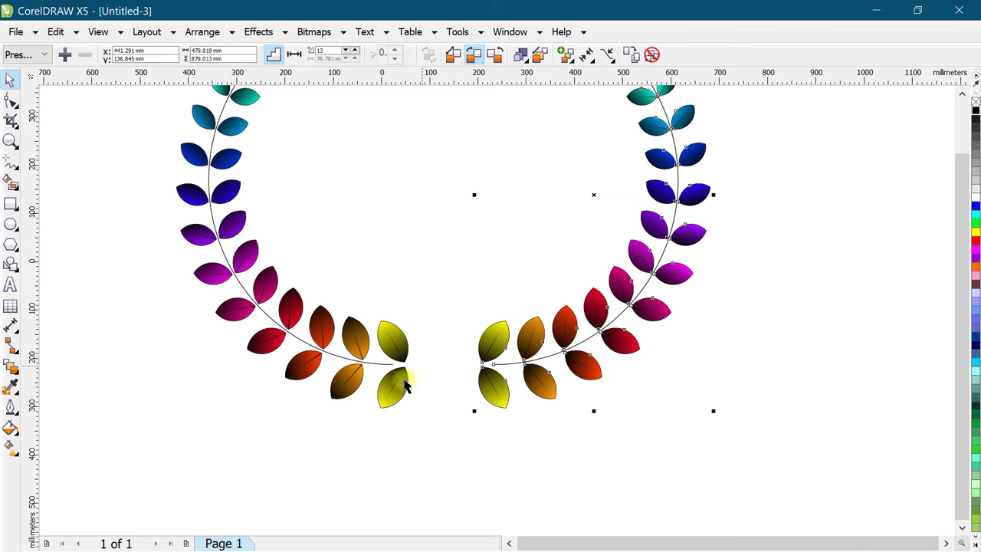
left_click(410, 414)
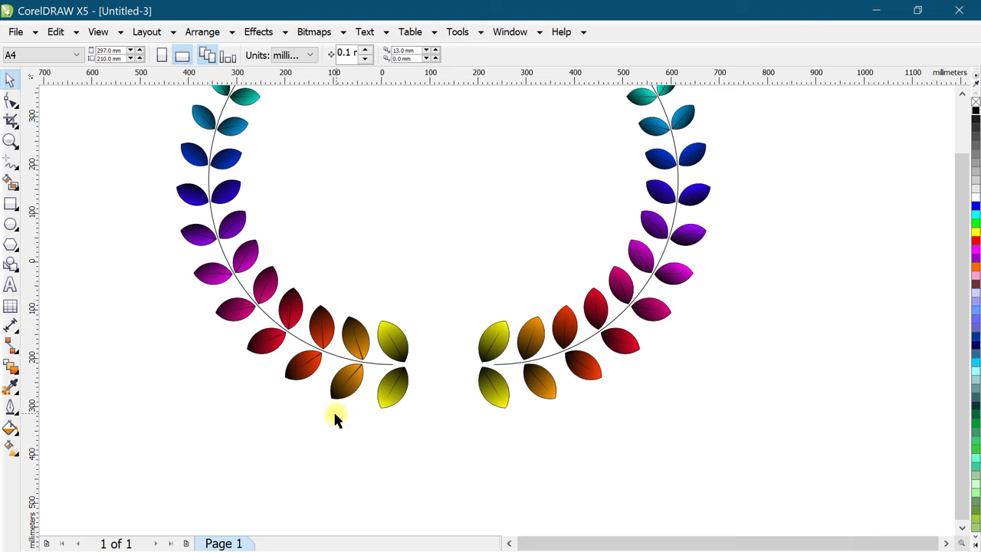
Draw a circle about 111 mm in diameter and centre it in the gap between the lower leaf pairs.
left_click(11, 224)
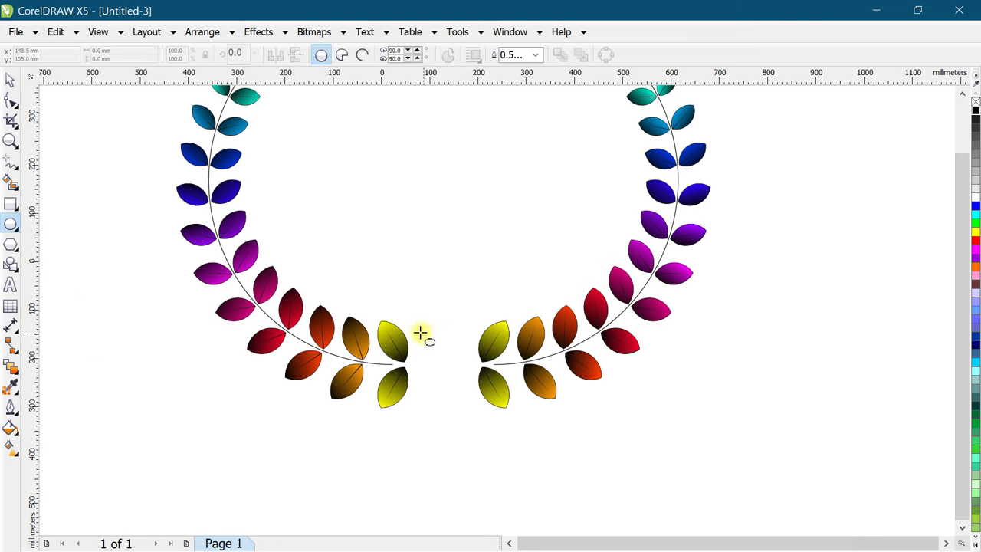
left_click_drag(421, 334, 479, 390)
left_click(10, 79)
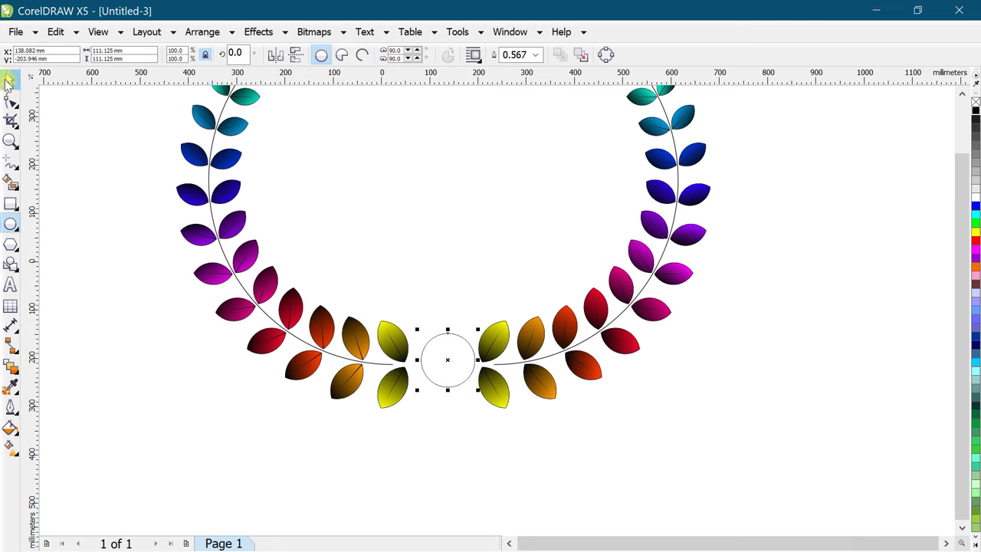
scroll(449, 360, "up", 2)
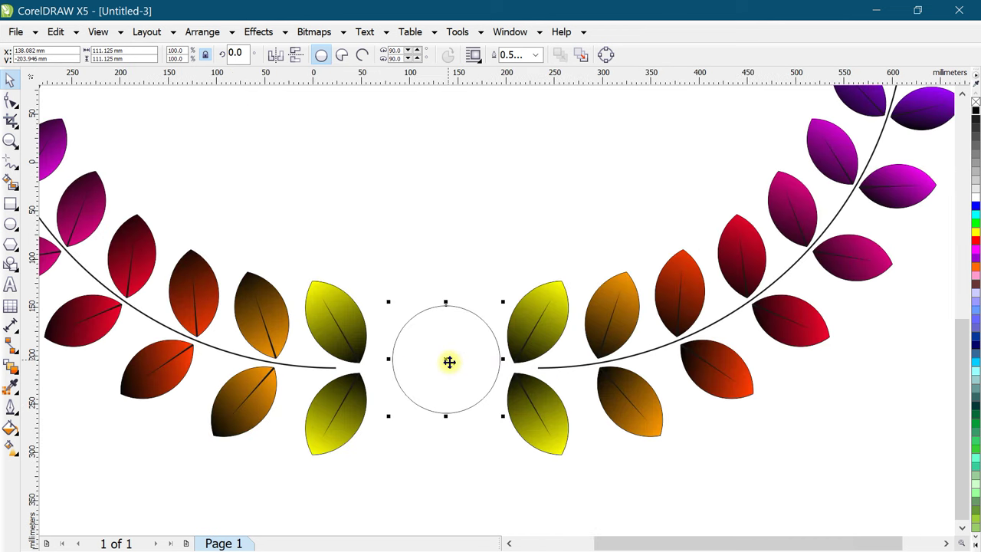
left_click_drag(448, 361, 443, 371)
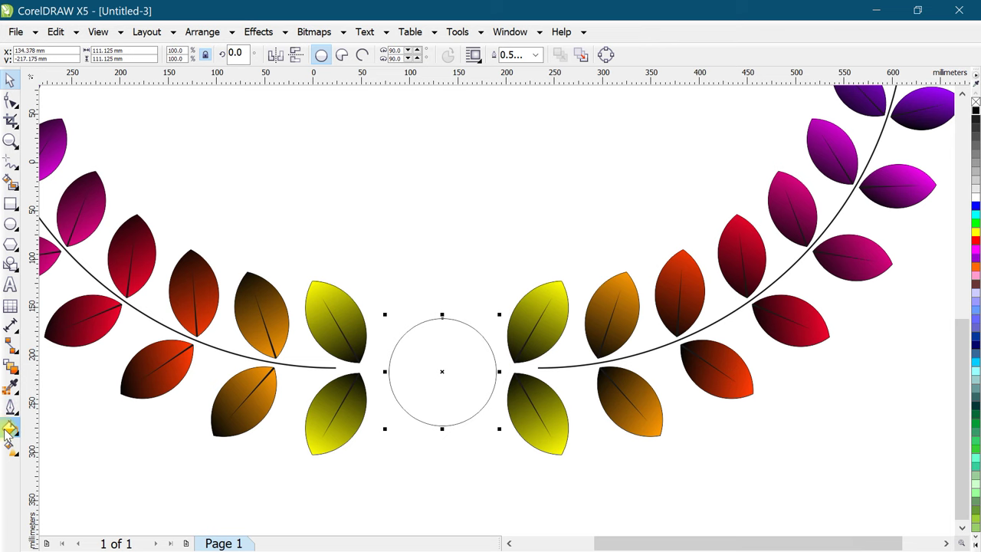
Start a fountain fill for the circle and choose the Conical - Rainbow preset.
left_click(8, 431)
left_click(94, 325)
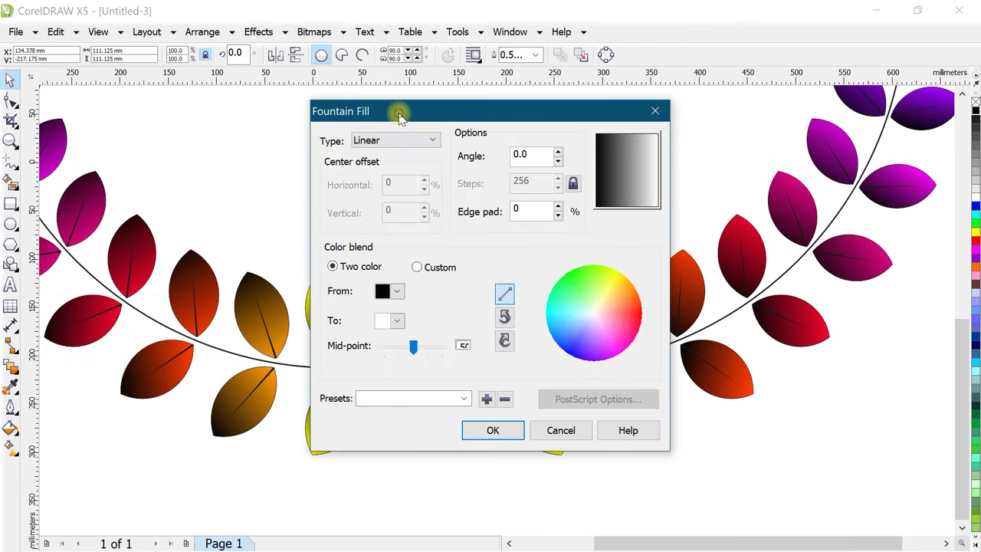
left_click_drag(399, 113, 386, 74)
left_click(371, 101)
left_click(360, 126)
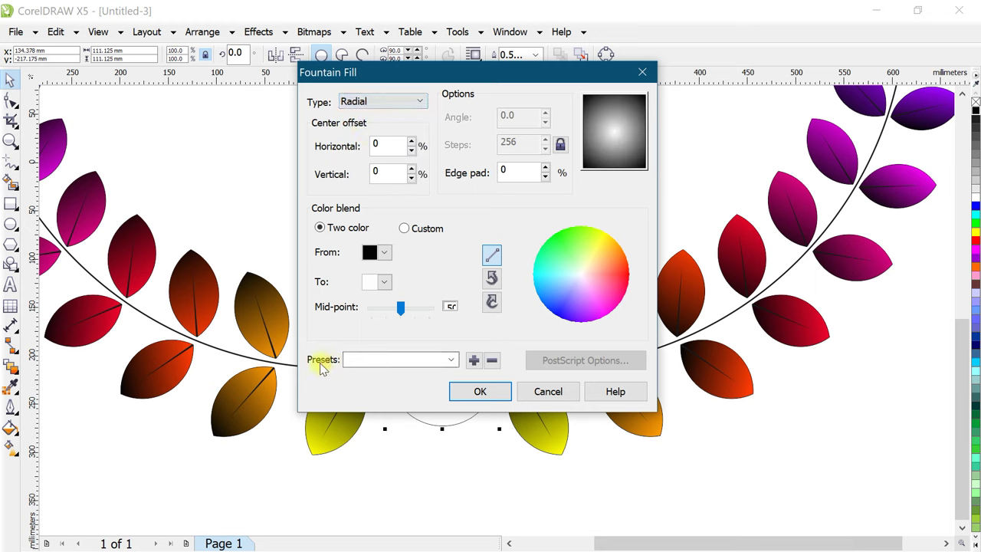
left_click(452, 360)
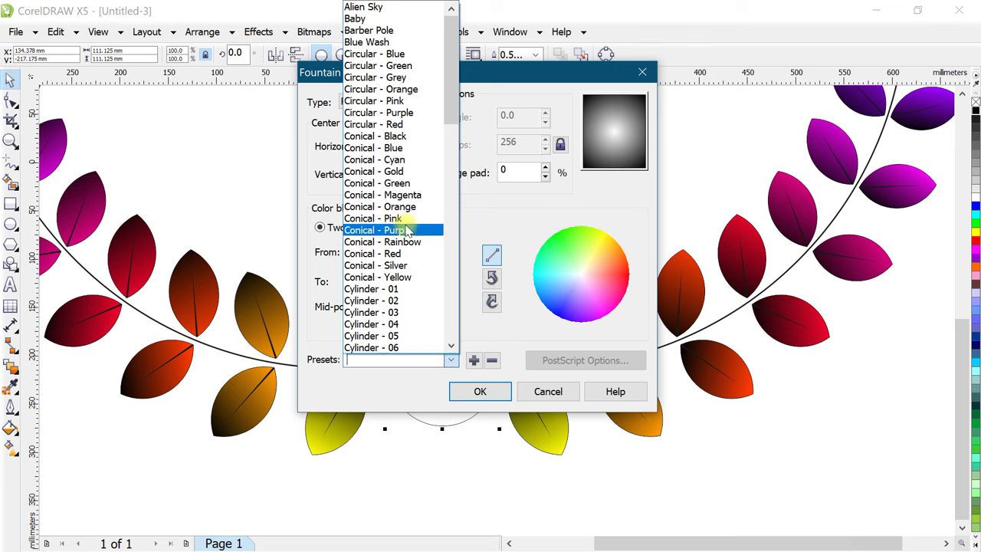
left_click(407, 223)
key("Down")
key("Down")
key("Down")
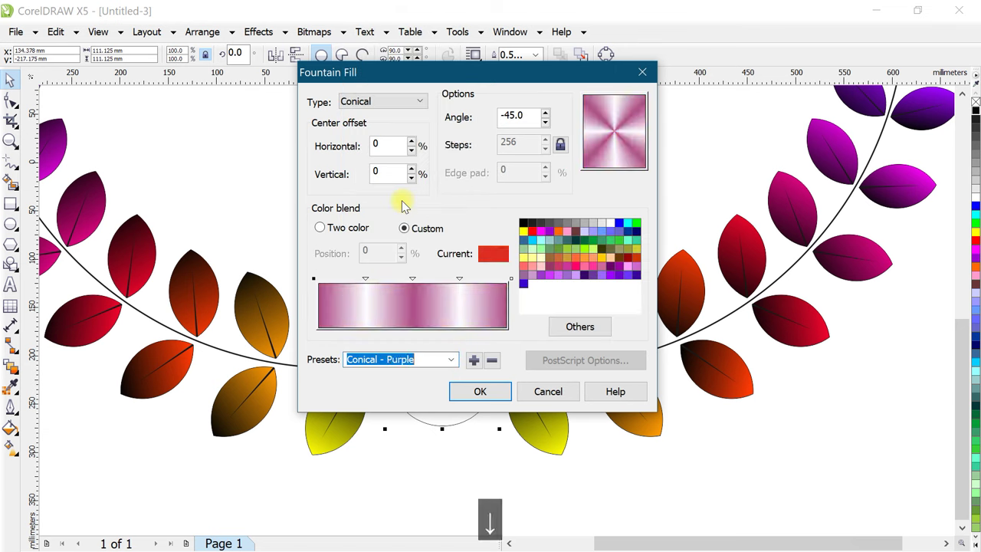
key("Up")
key("Up")
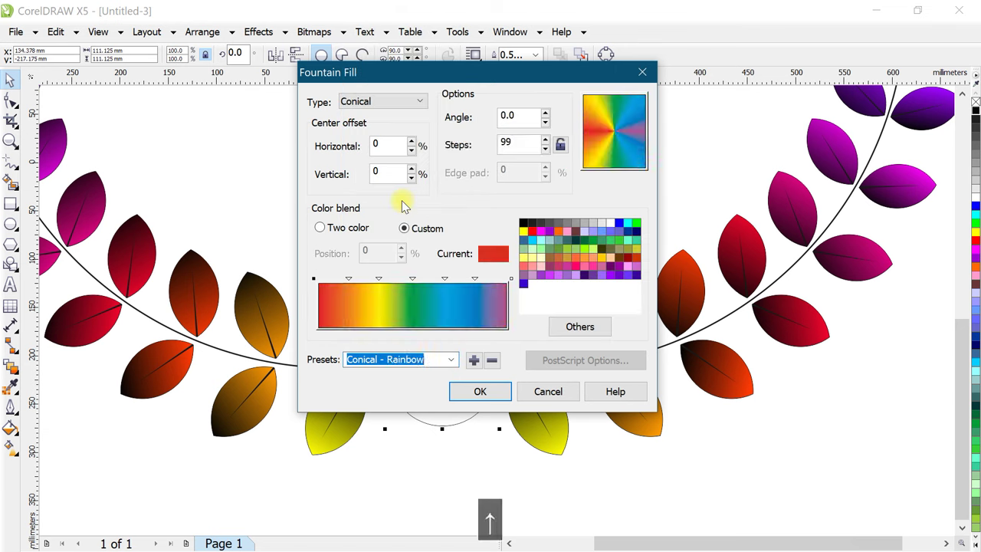
Change the rainbow fill type to Radial, apply it to the circle, and remove the circle's outline.
left_click(368, 104)
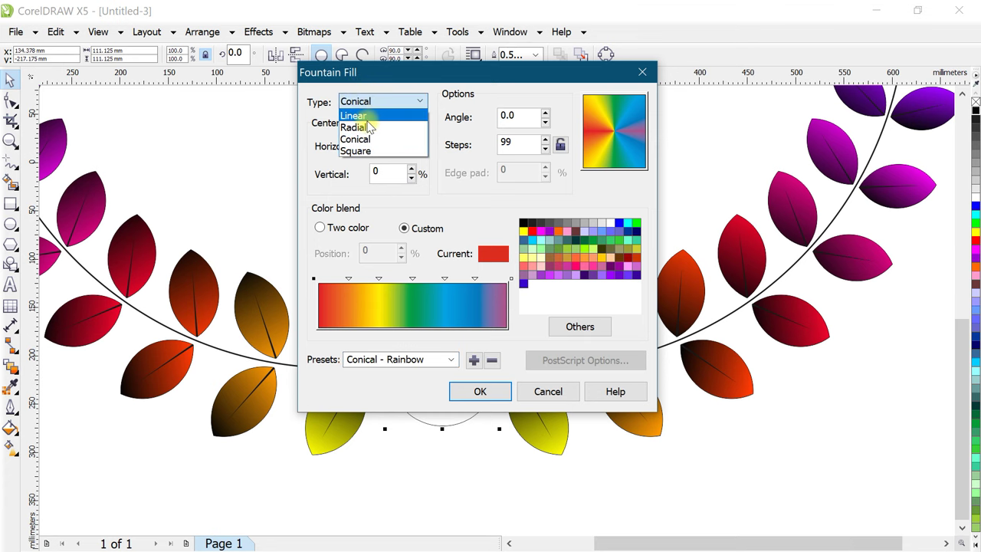
left_click(368, 125)
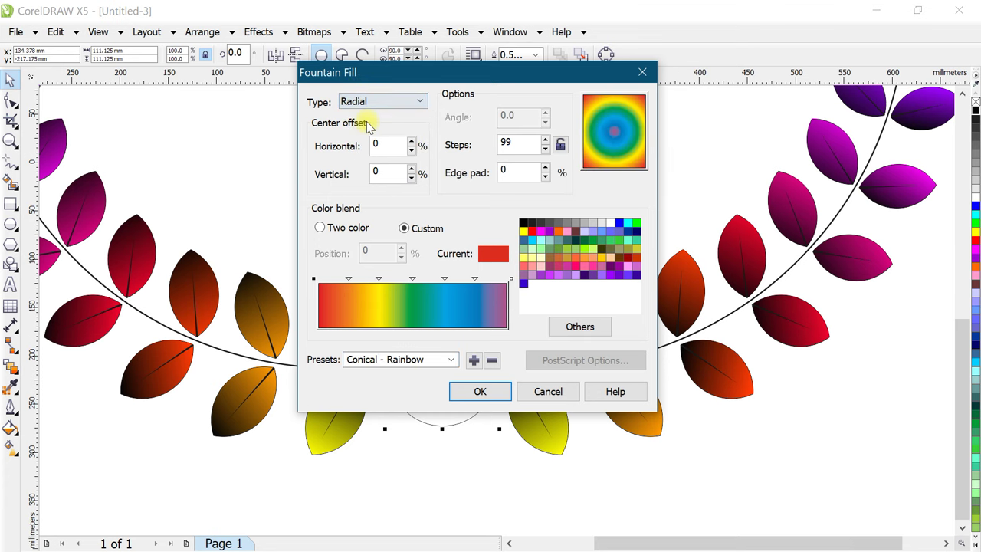
left_click(479, 392)
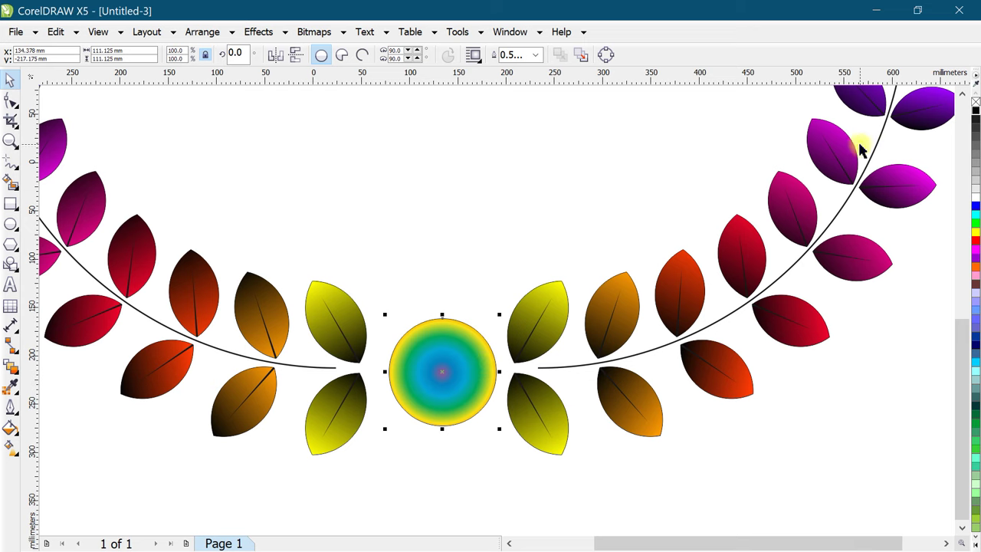
right_click(975, 105)
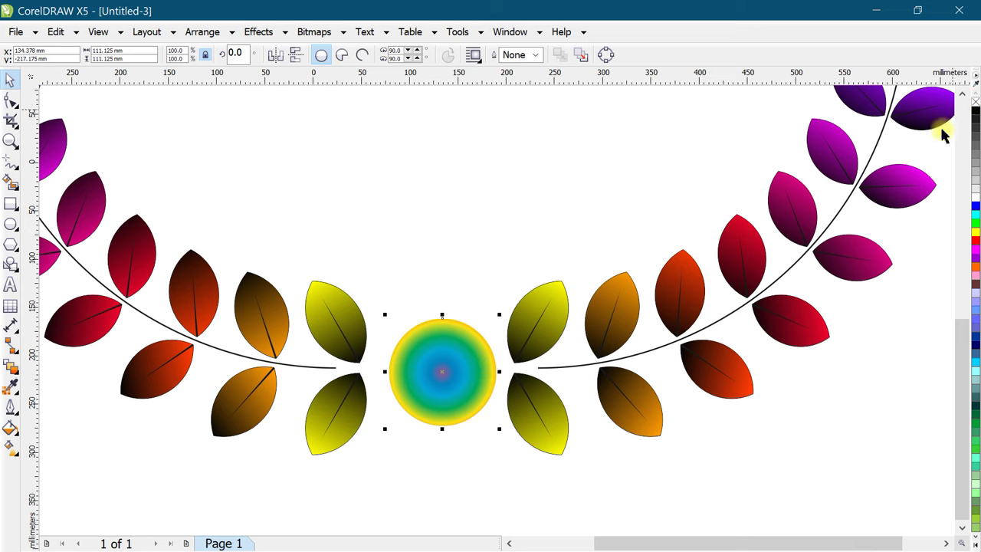
left_click(445, 453)
scroll(418, 371, "down", 4)
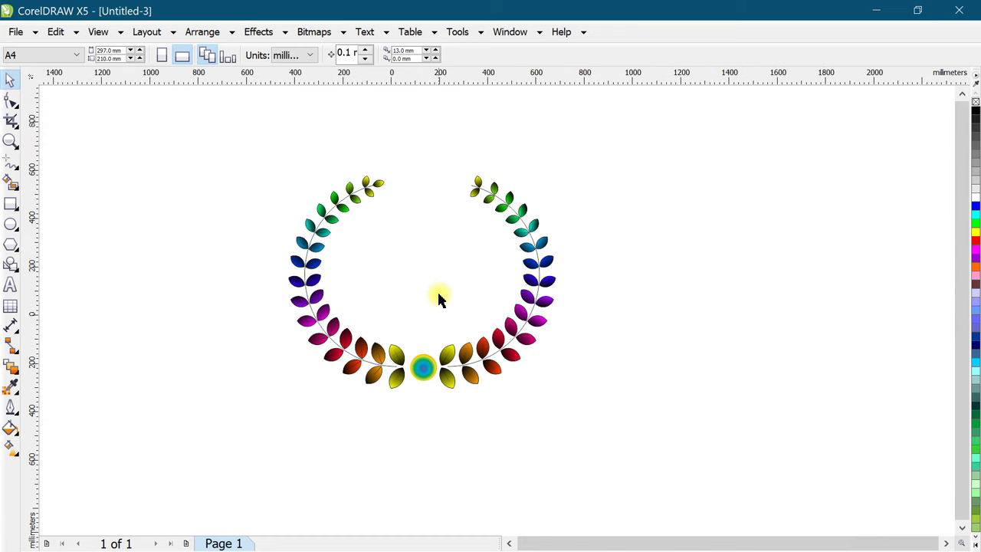
Select the left leaf branch with its arc and move its rotation centre onto the centre of the rainbow circle.
left_click(365, 197)
left_click(376, 223)
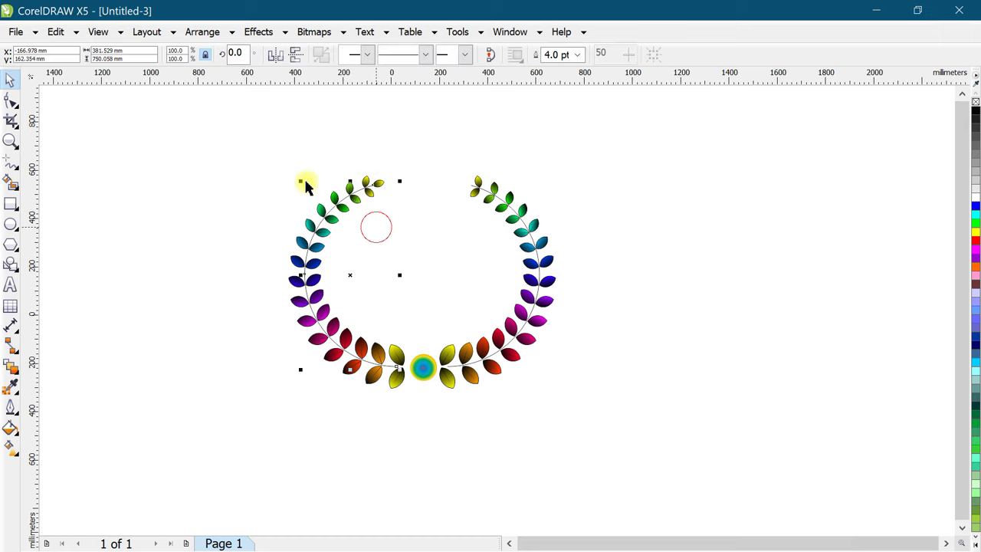
left_click(274, 272)
left_click(292, 263)
left_click_drag(248, 142, 419, 431)
scroll(340, 281, "up", 2)
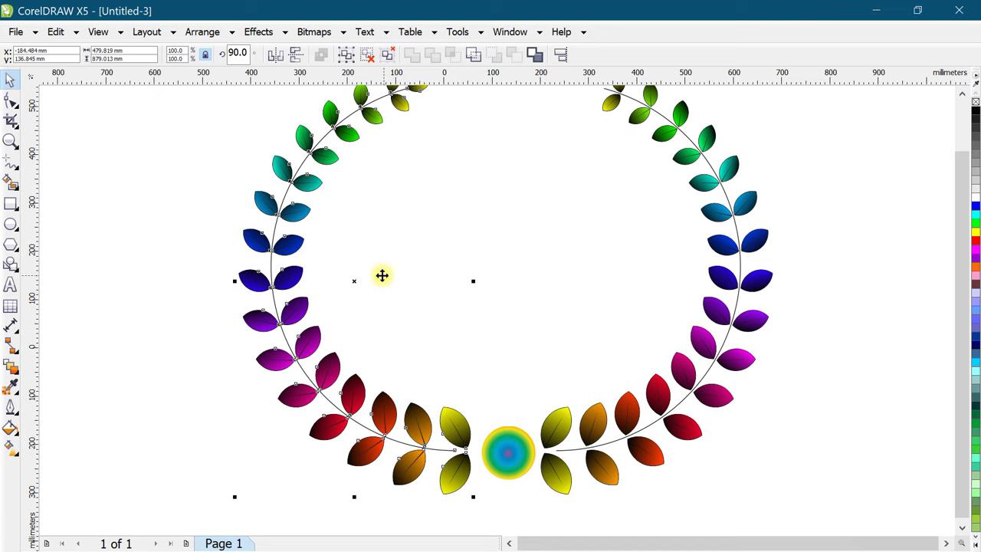
left_click(363, 297)
left_click_drag(354, 283, 505, 453)
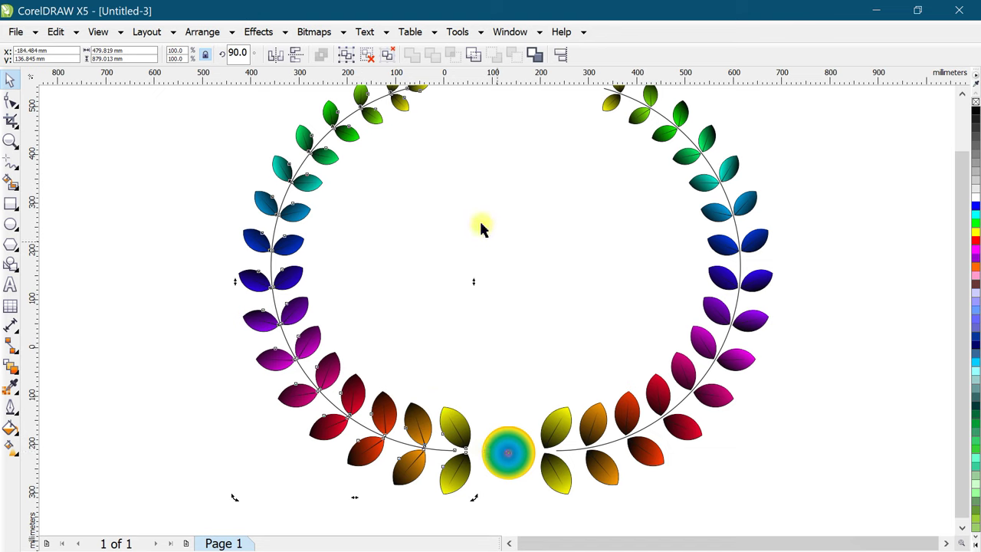
Rotate the left branch slightly clockwise about the centre of the rainbow circle, bringing its tip inward.
scroll(453, 164, "down", 2)
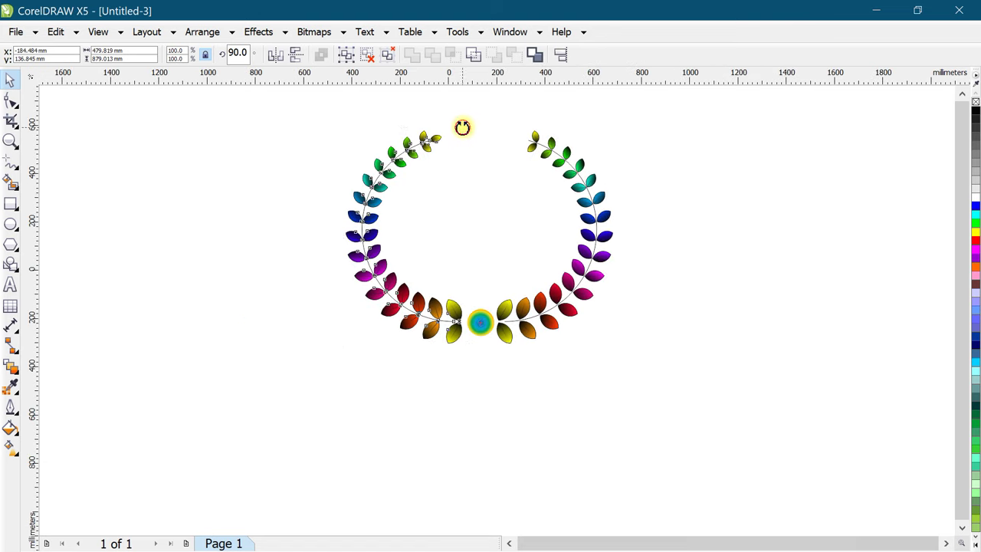
left_click_drag(483, 133, 624, 346)
left_click(663, 289)
Delete the right leaf branch together with its arc.
left_click(483, 111)
left_click_drag(483, 111, 673, 353)
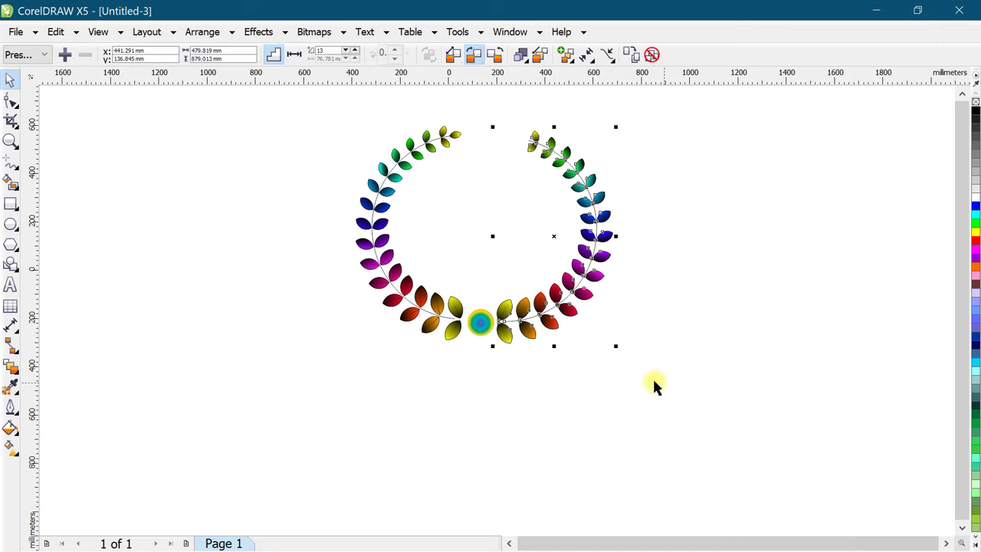
key("Delete")
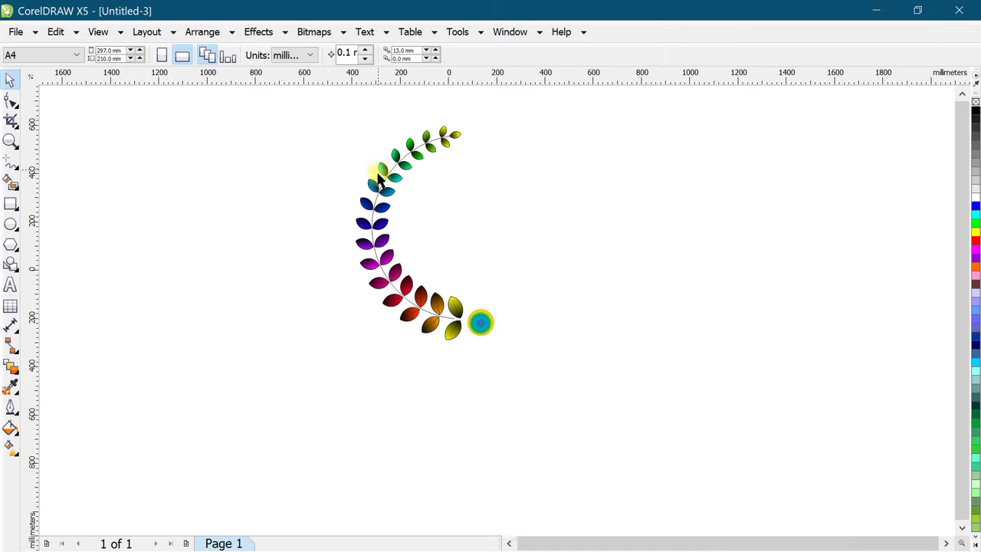
Mirror a copy of the rotated left branch horizontally and shift it right so the rainbow circle sits between the lower leaf pairs.
left_click(364, 207)
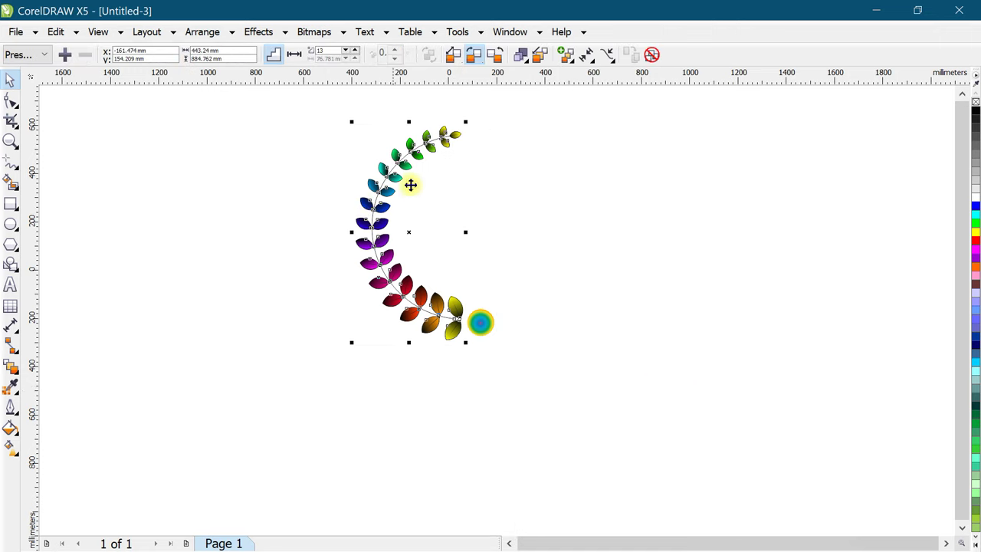
left_click(456, 136)
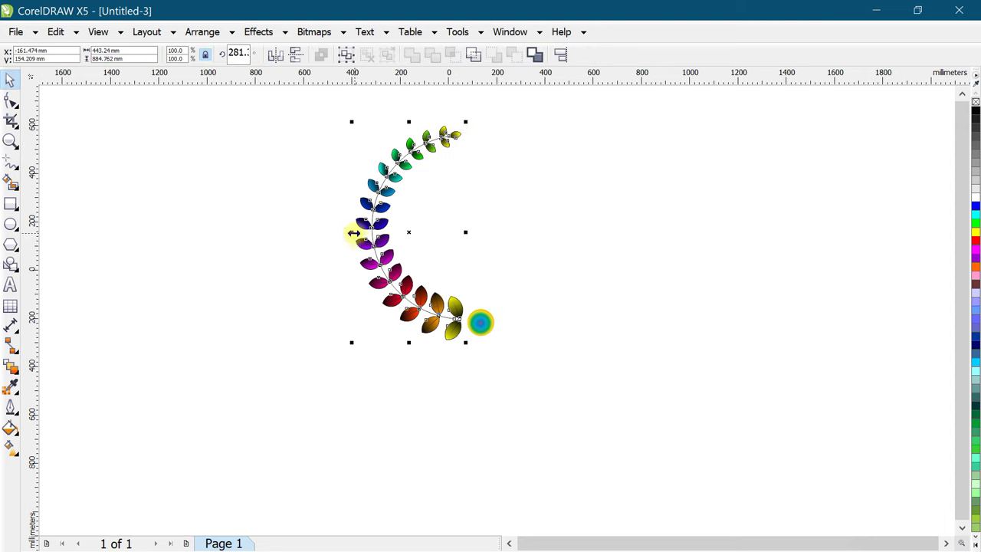
left_click_drag(353, 233, 511, 272)
scroll(519, 243, "up", 2)
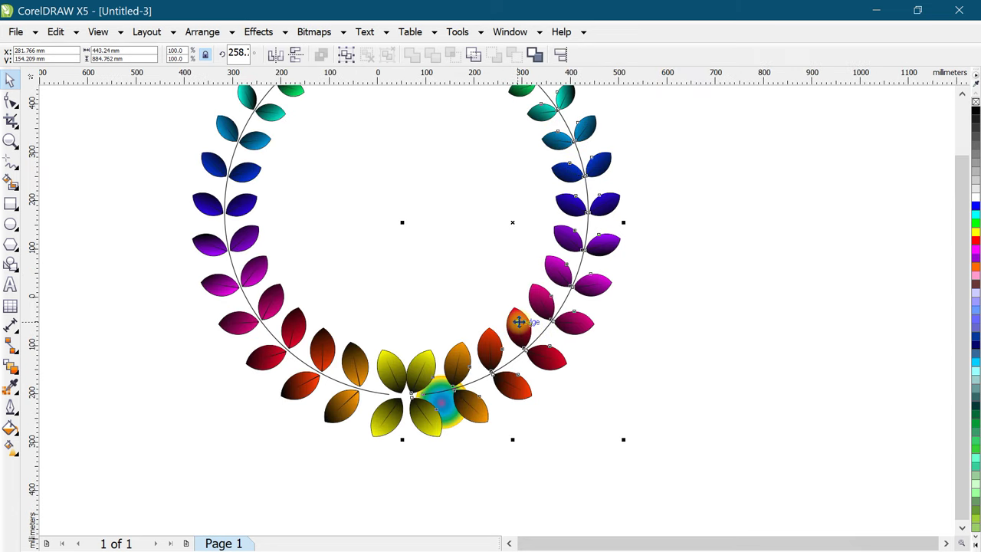
left_click_drag(519, 322, 580, 330)
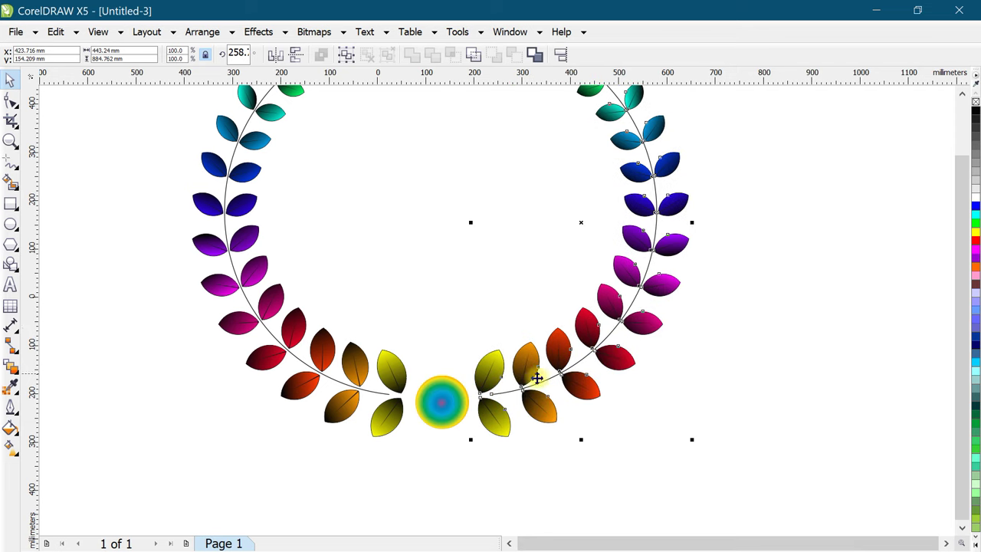
Try to nudge the rainbow circle slightly to the left between the lower leaf pairs.
left_click(447, 459)
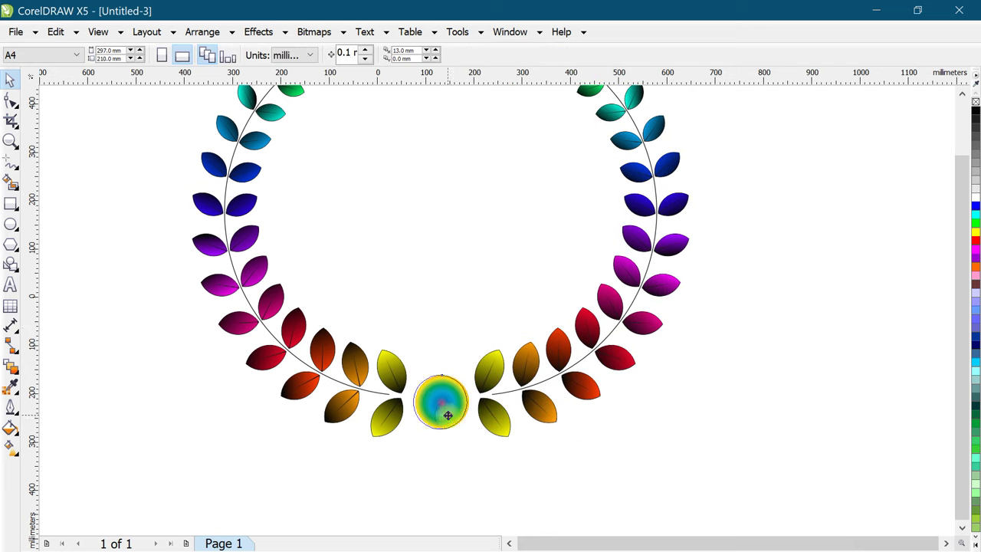
left_click_drag(449, 414, 447, 414)
left_click(449, 414)
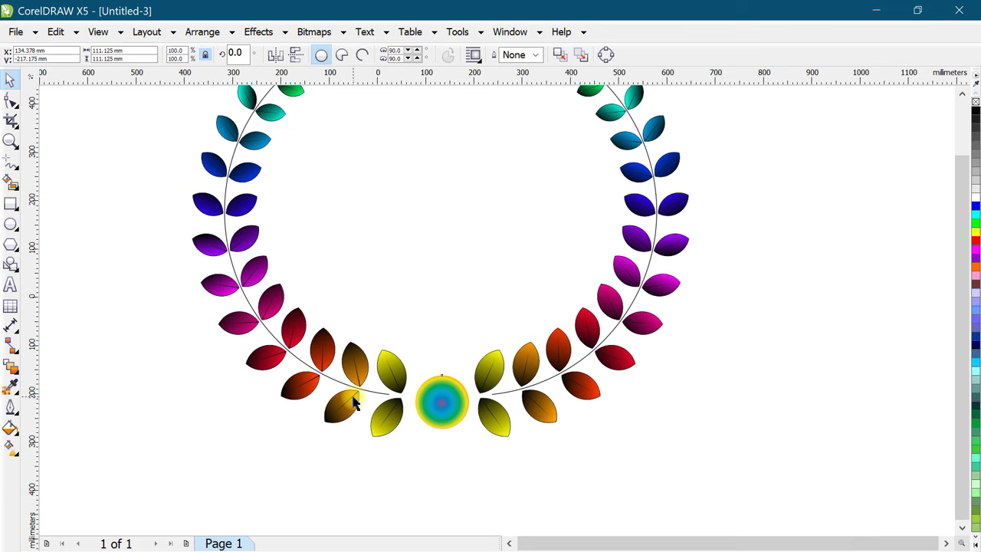
Examine the whole wreath, checking the symmetry of both branches and the placement of the circle.
scroll(359, 405, "down", 1)
left_click(210, 223)
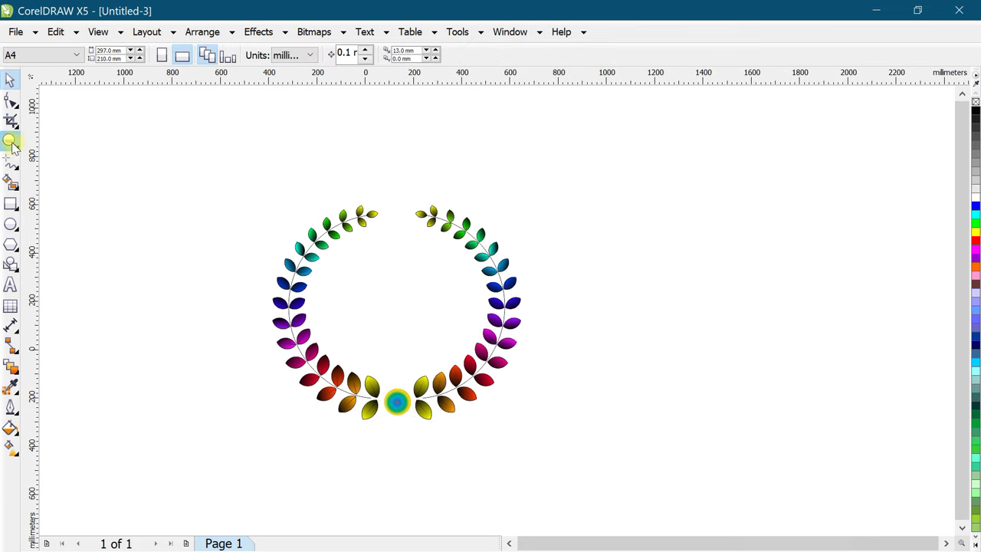
left_click(10, 141)
left_click_drag(246, 177, 557, 441)
key("F4")
key("space")
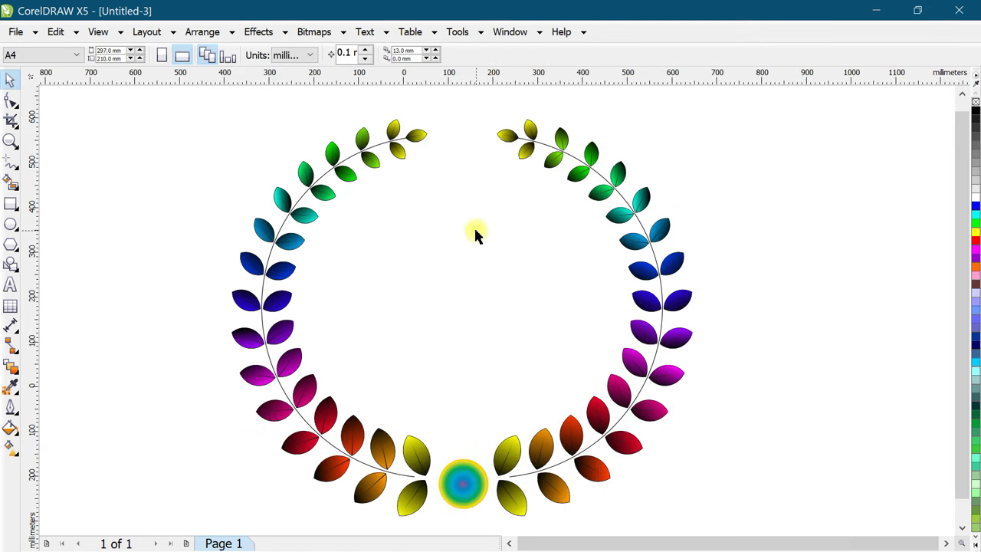
scroll(473, 233, "down", 2)
scroll(393, 232, "up", 2)
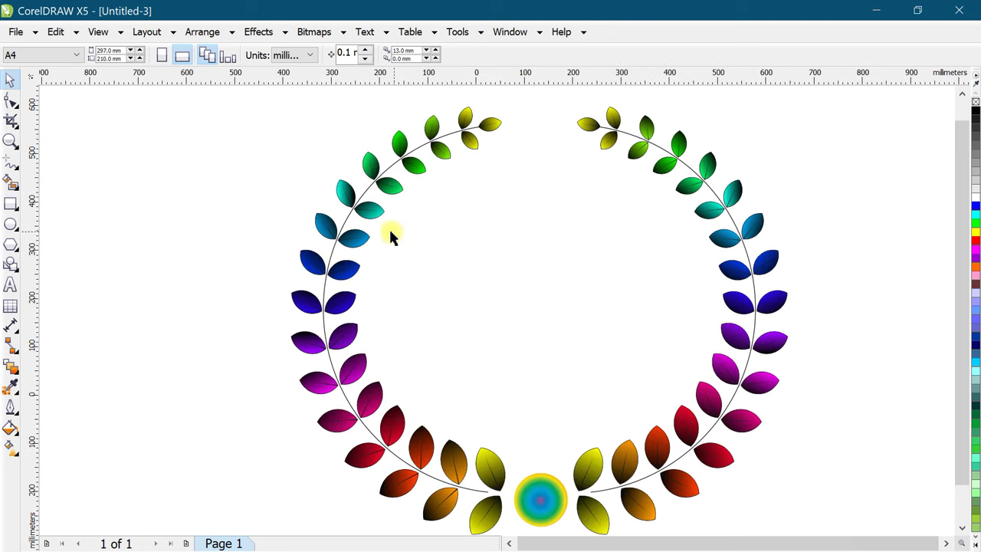
Select the whole wreath, remove its outlines so the guide arcs disappear, and deselect it.
scroll(361, 204, "down", 2)
left_click_drag(330, 171, 618, 376)
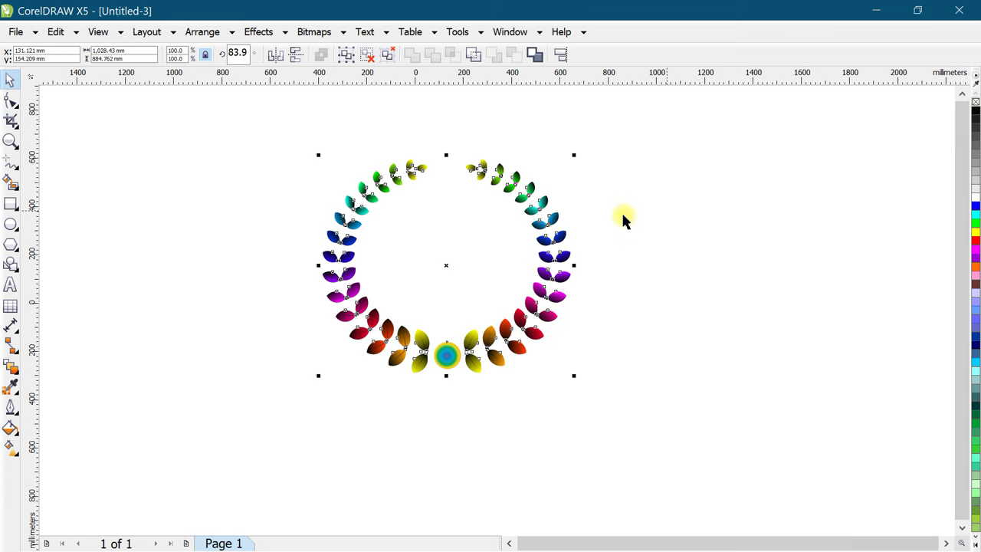
scroll(377, 248, "up", 2)
scroll(317, 230, "up", 2)
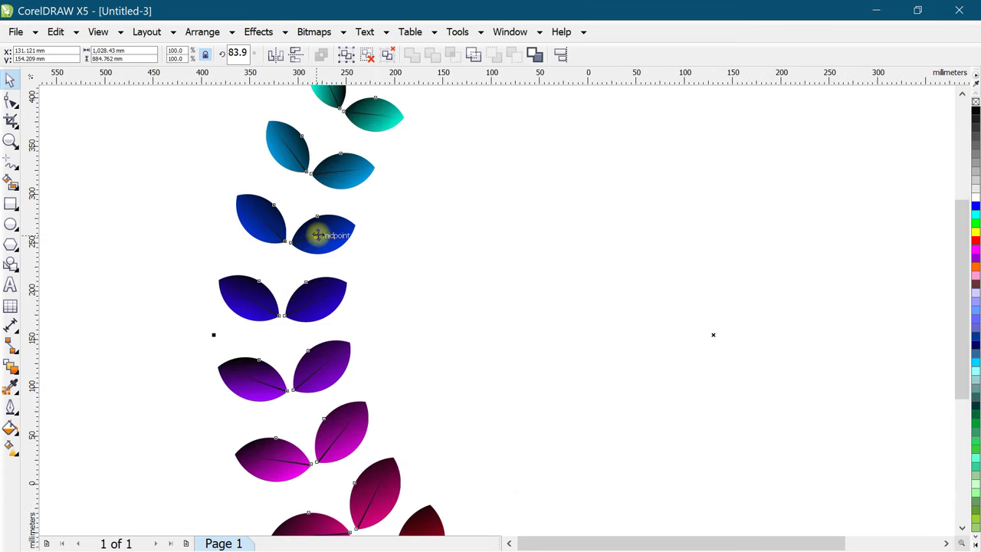
scroll(285, 227, "down", 2)
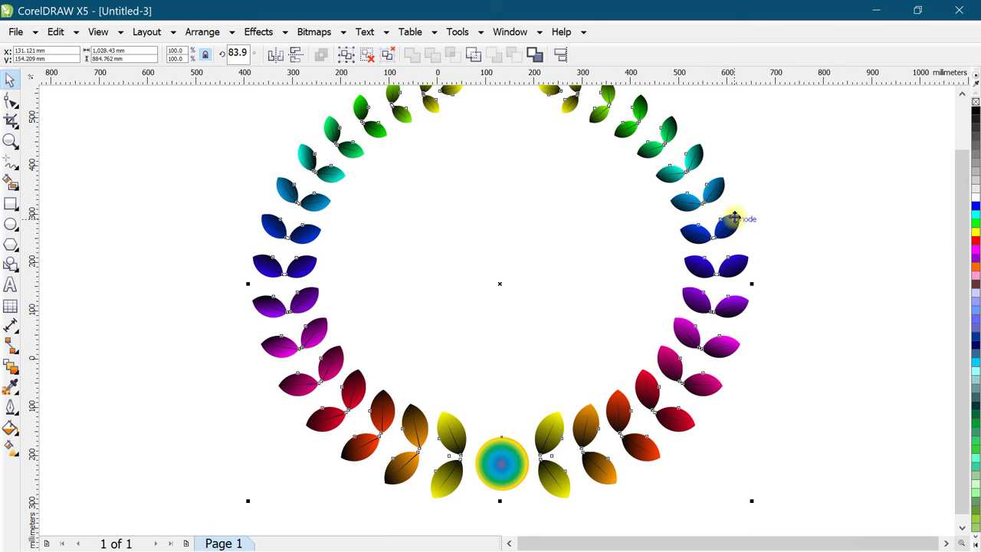
scroll(733, 217, "up", 2)
scroll(712, 247, "down", 2)
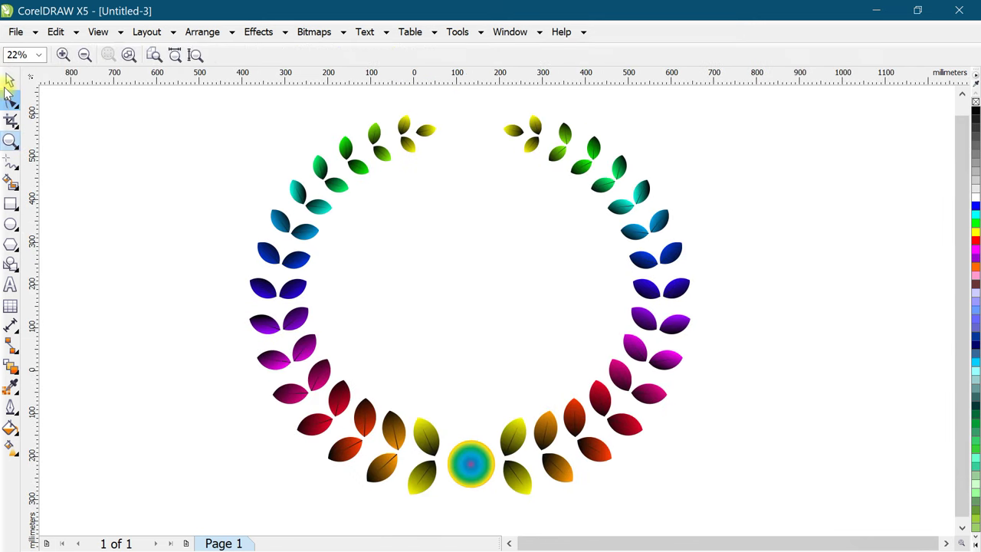
left_click(10, 79)
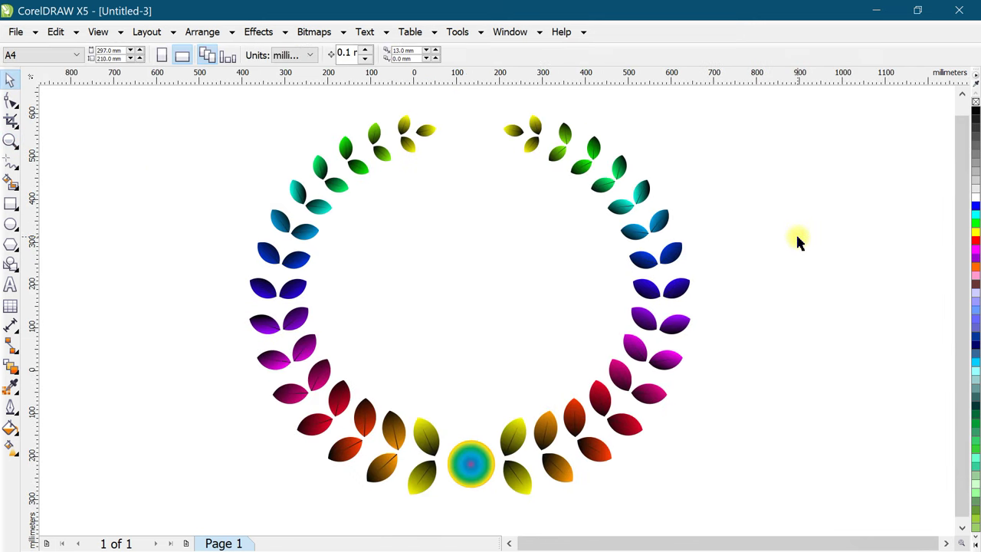